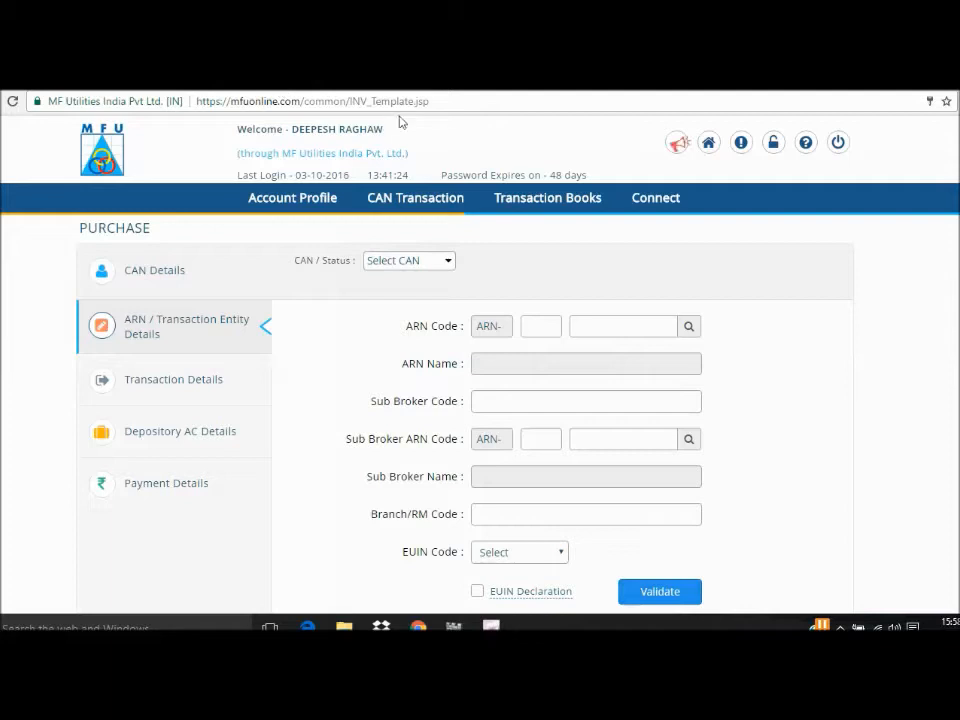
pyautogui.click(122, 82)
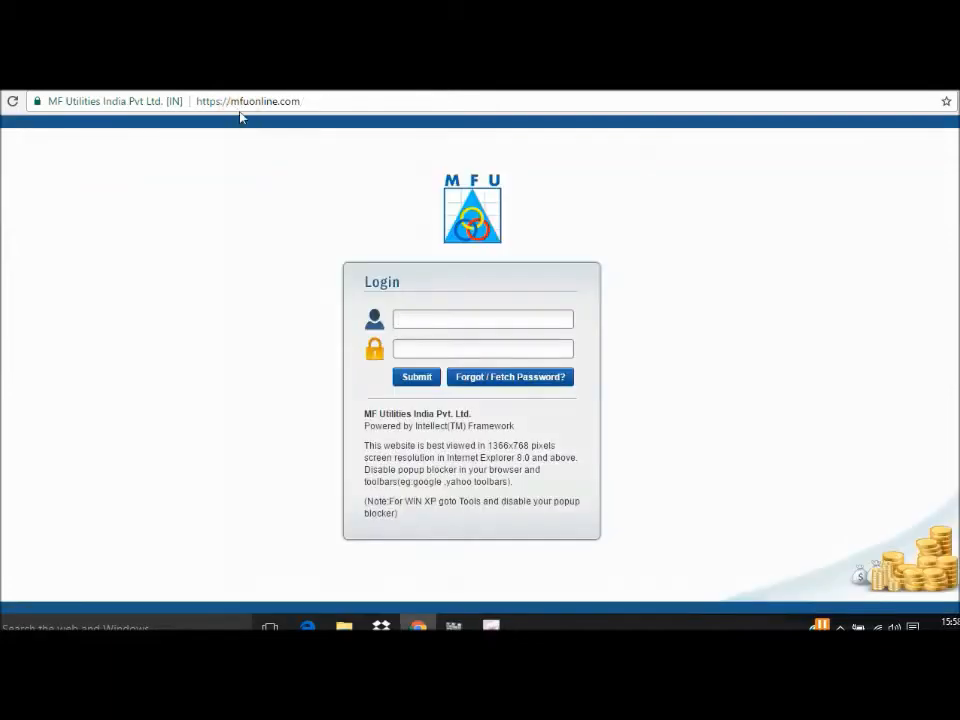
pyautogui.click(311, 101)
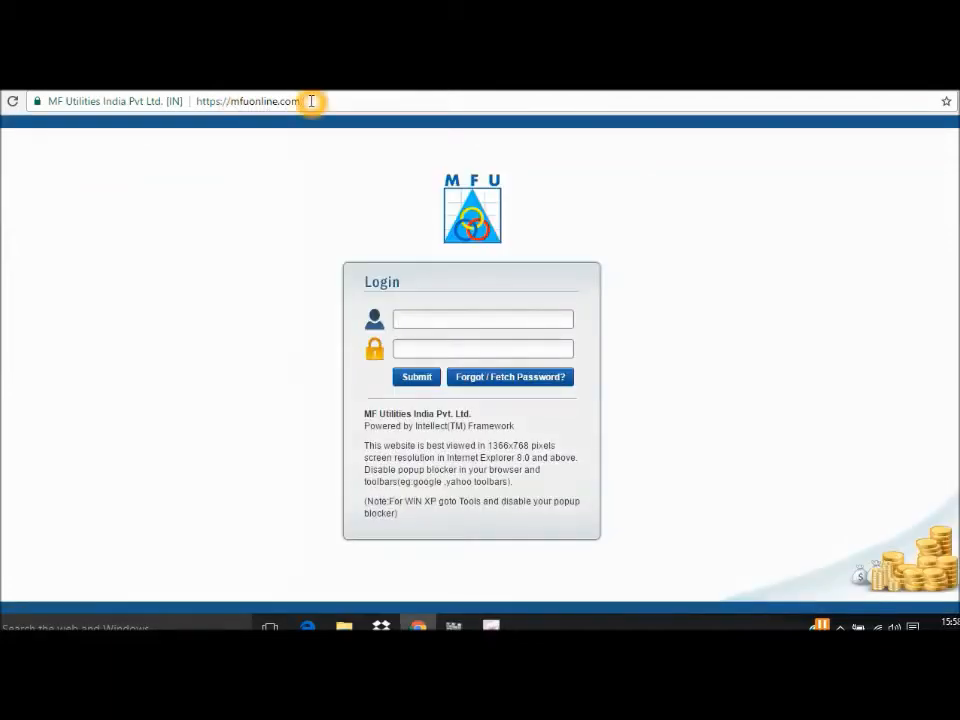
pyautogui.click(417, 321)
pyautogui.click(421, 360)
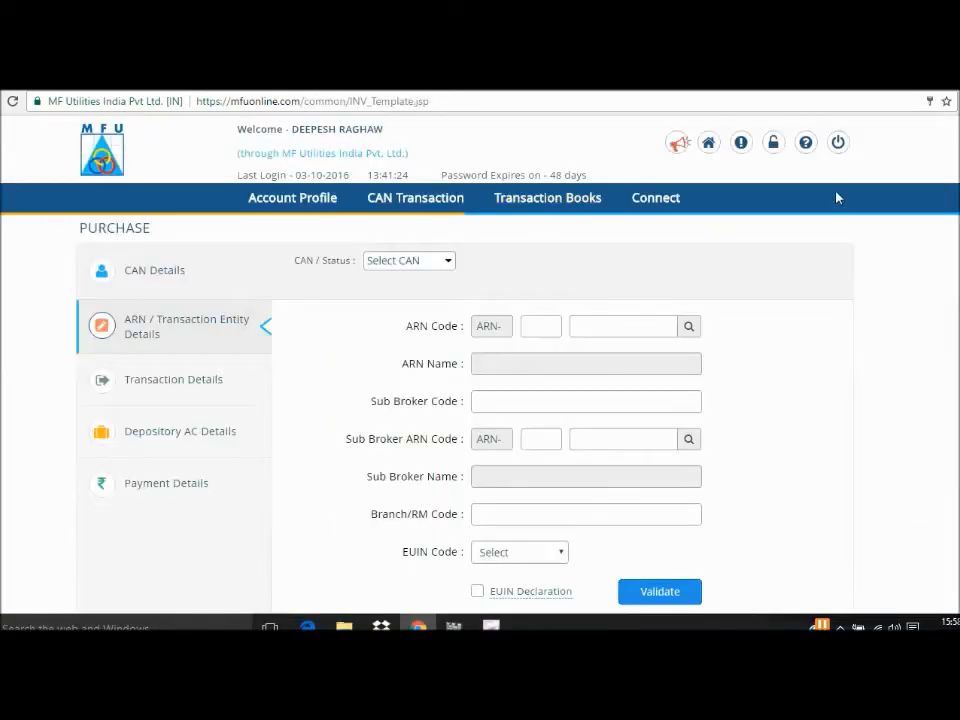
pyautogui.click(805, 613)
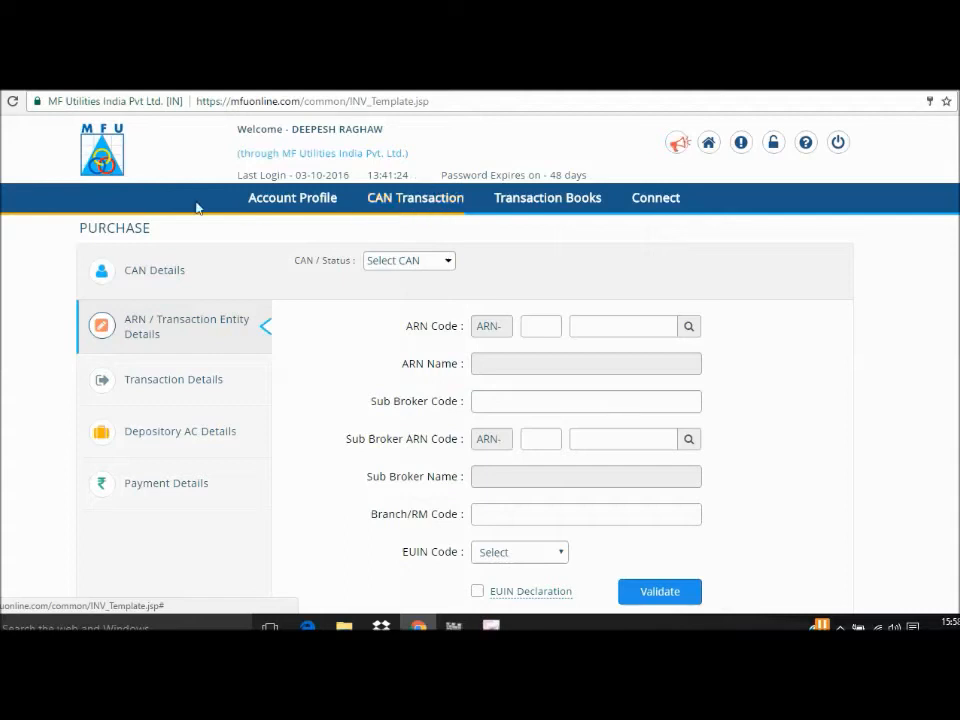
# Open a new Purchase transaction from the CAN Transaction options.
pyautogui.click(416, 201)
pyautogui.click(416, 202)
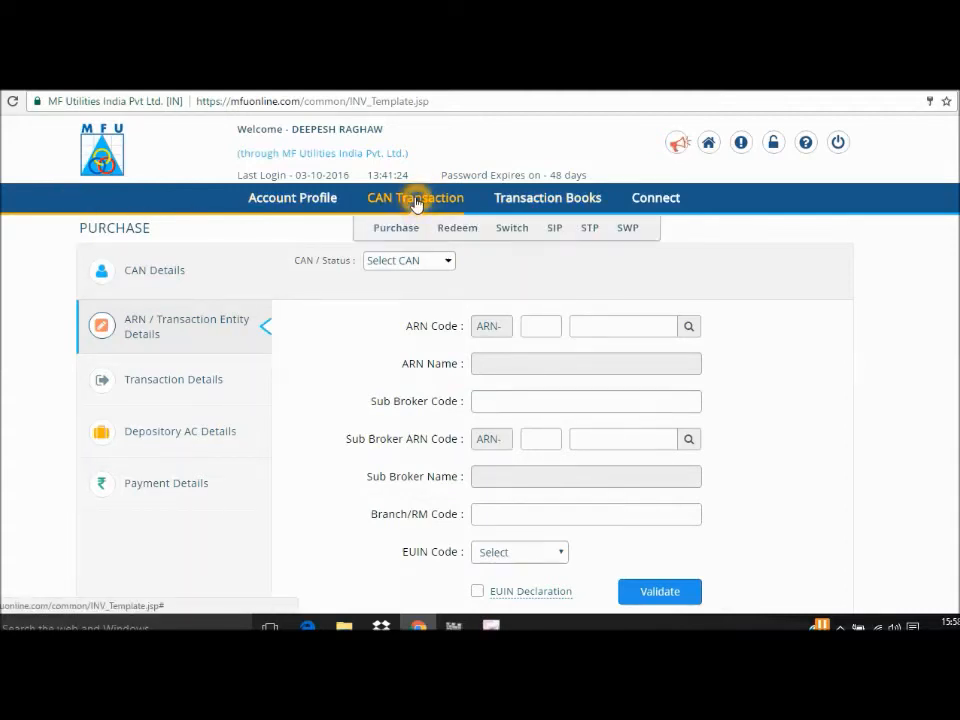
pyautogui.click(519, 238)
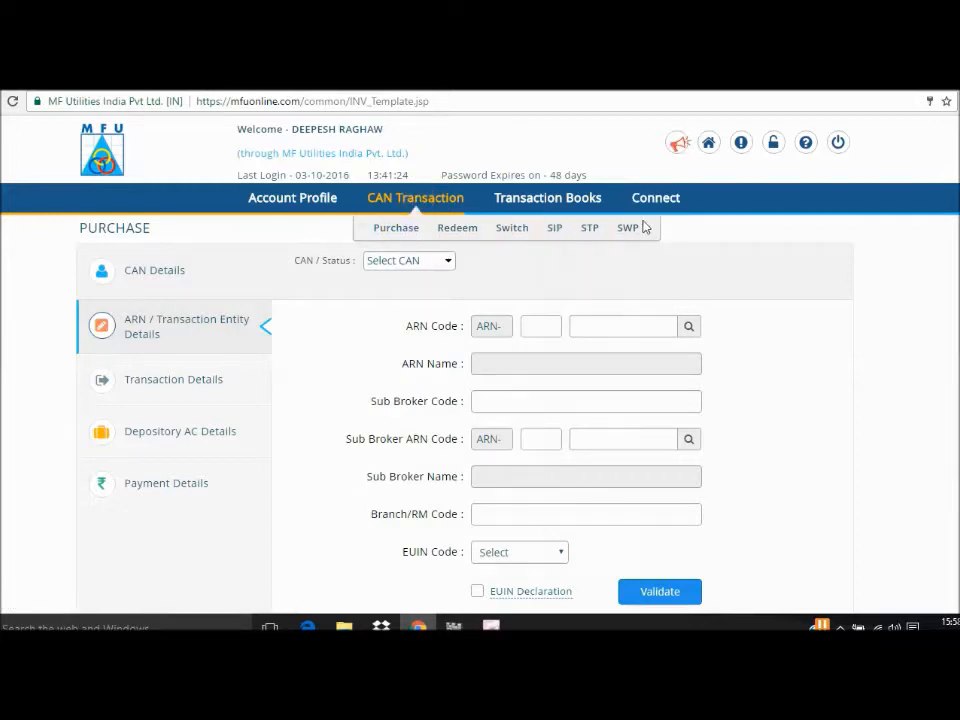
pyautogui.click(689, 237)
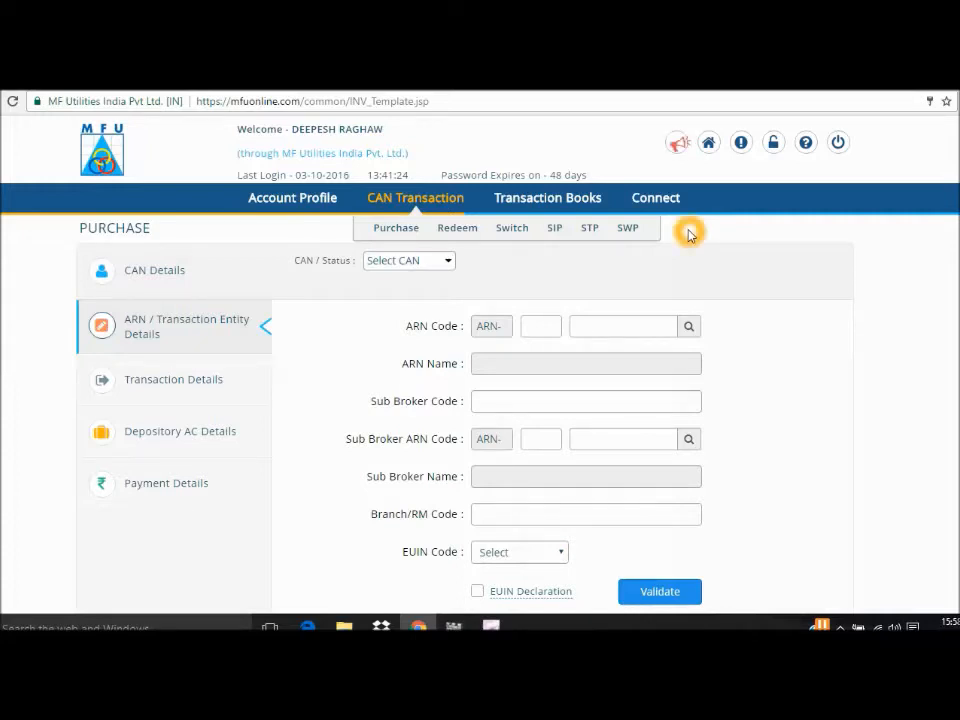
pyautogui.click(400, 230)
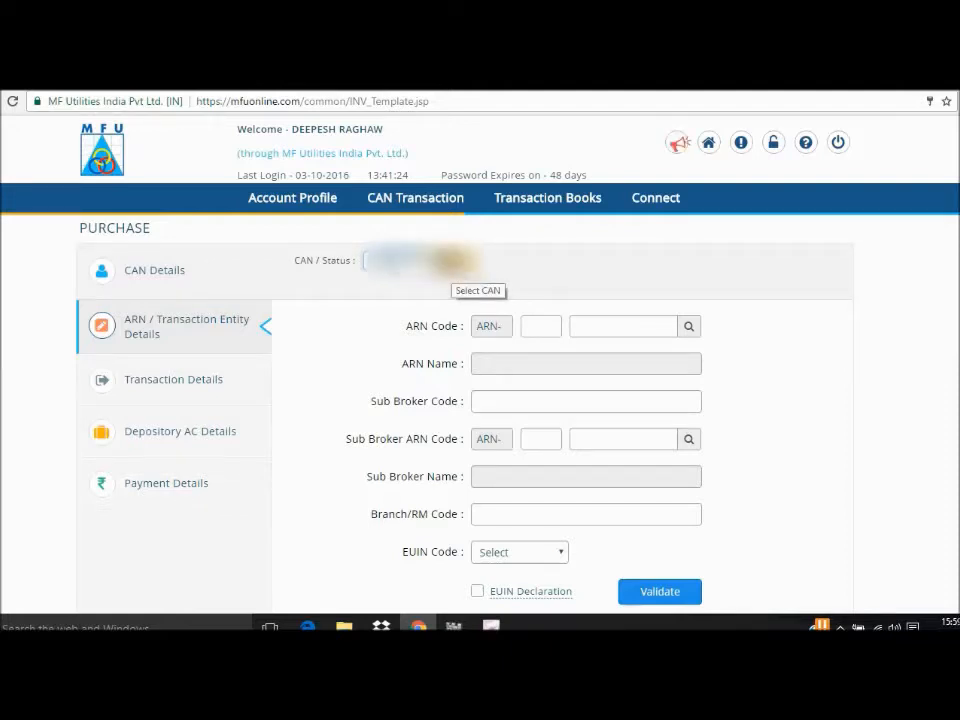
# Select the investor's CAN for the purchase.
pyautogui.click(449, 262)
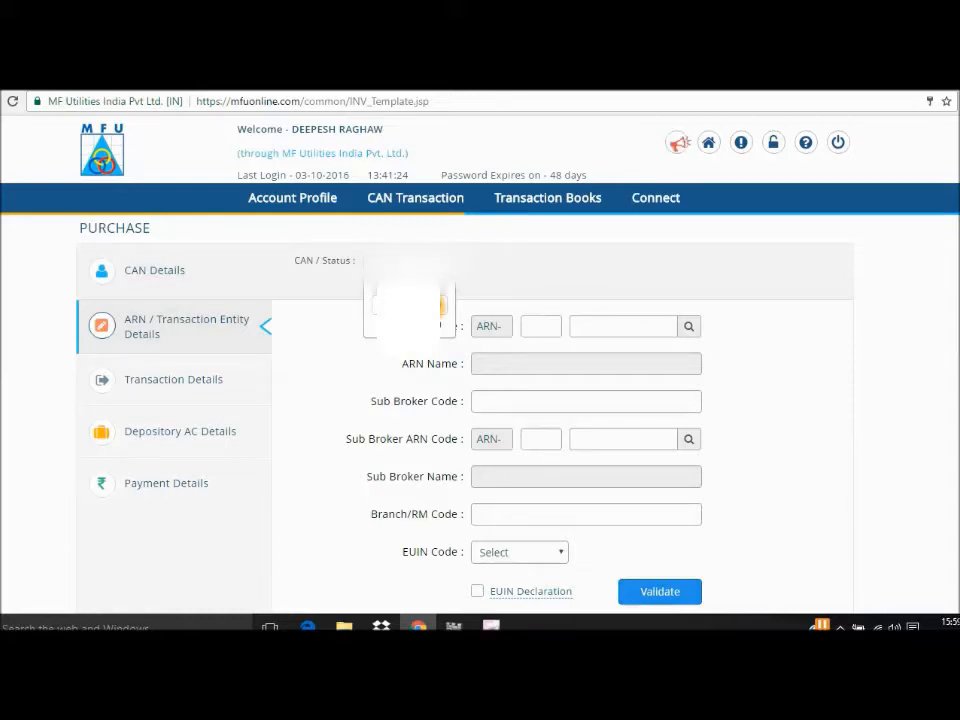
pyautogui.click(409, 325)
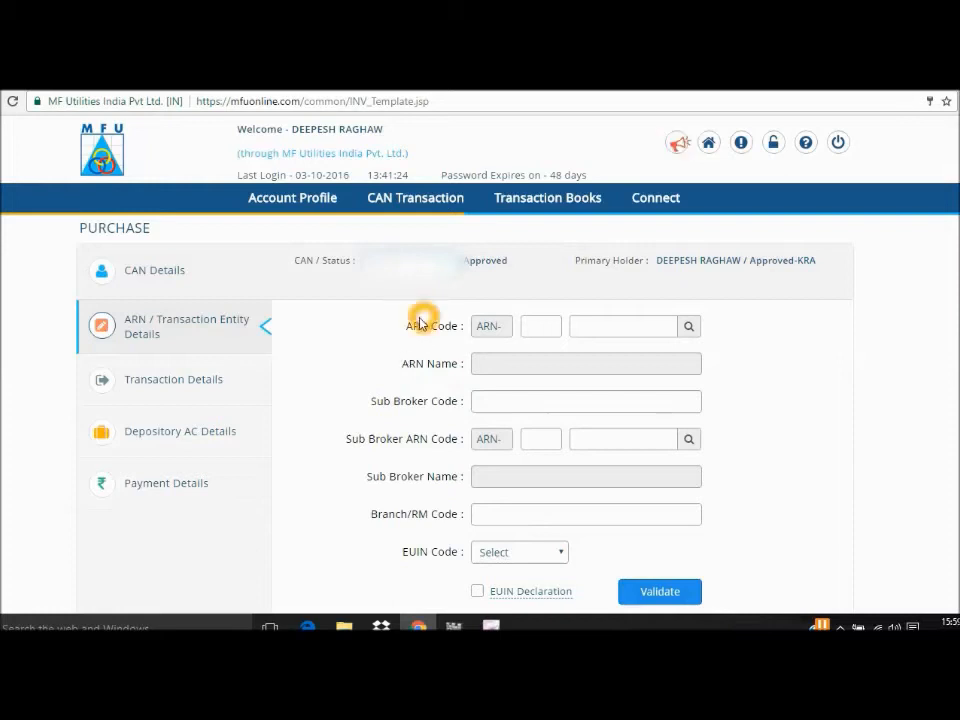
pyautogui.click(408, 418)
pyautogui.click(465, 563)
pyautogui.click(457, 556)
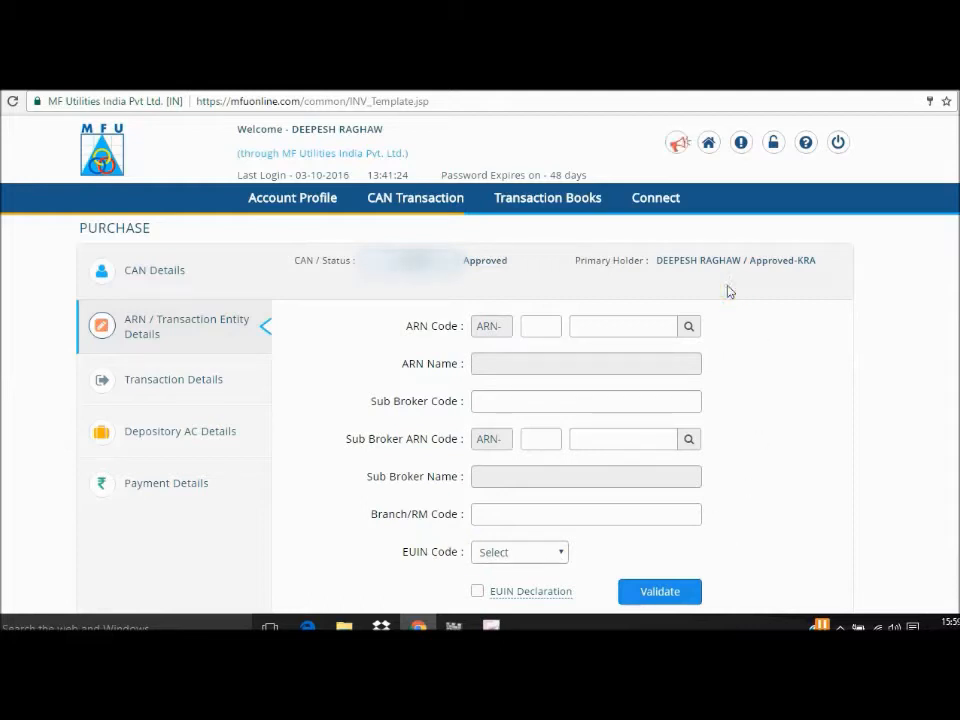
# Mark the purchase as Direct in the ARN / Transaction Entity Details.
pyautogui.scroll(-2, 480, 400)
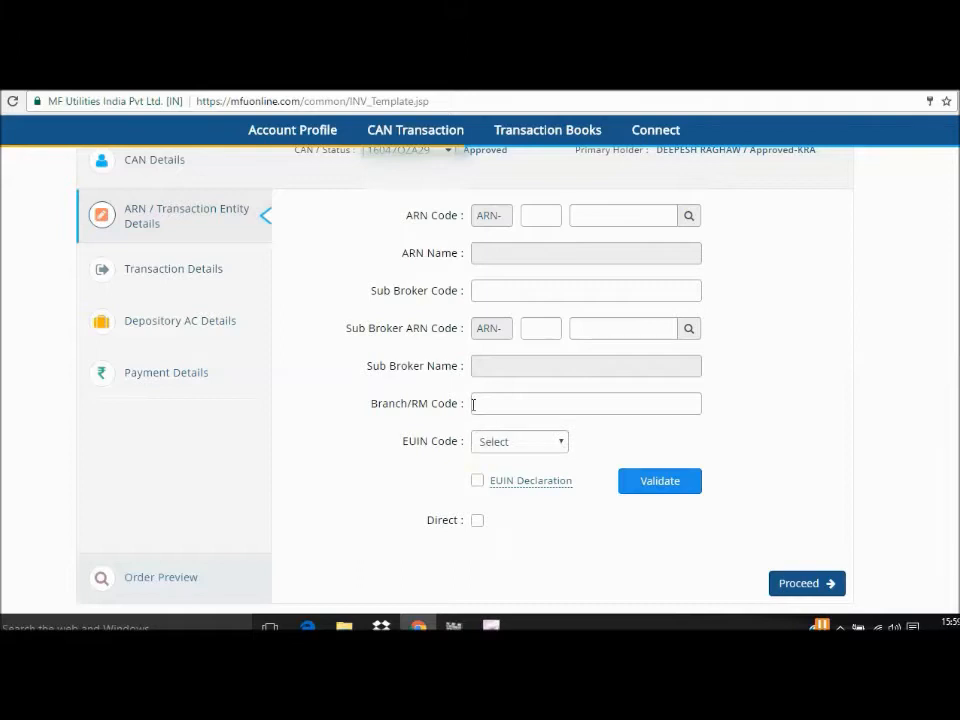
pyautogui.click(474, 396)
pyautogui.click(479, 520)
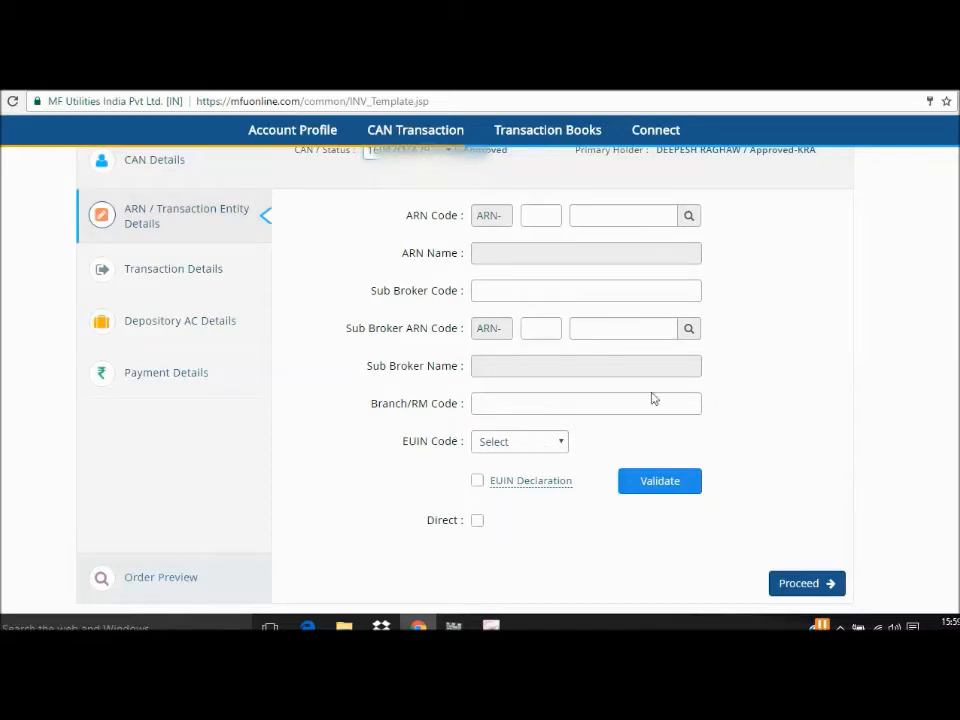
pyautogui.click(480, 522)
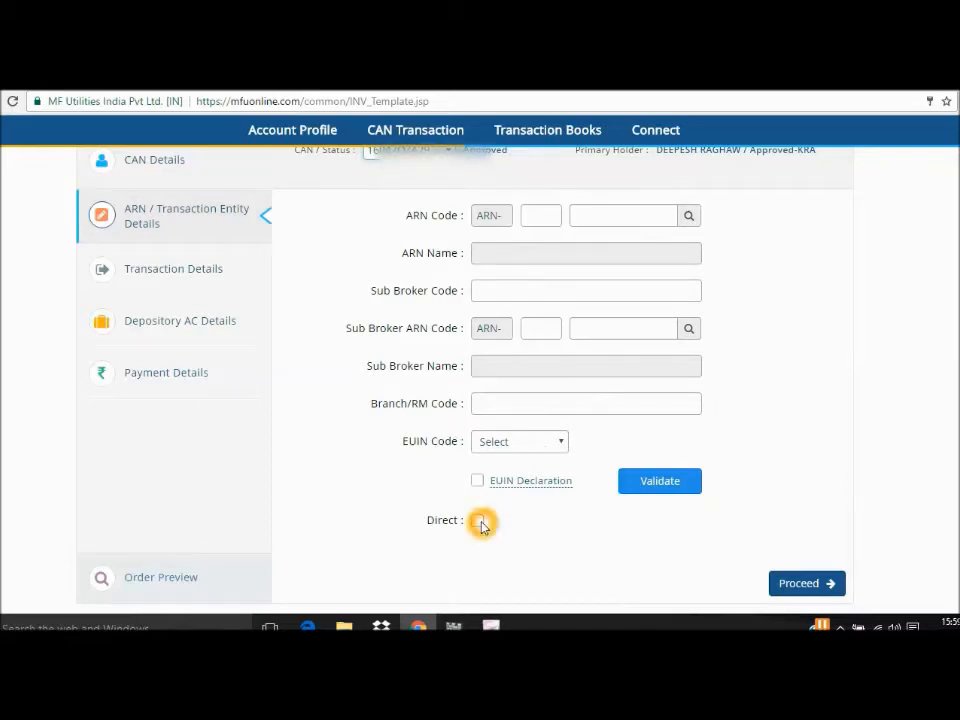
pyautogui.click(477, 219)
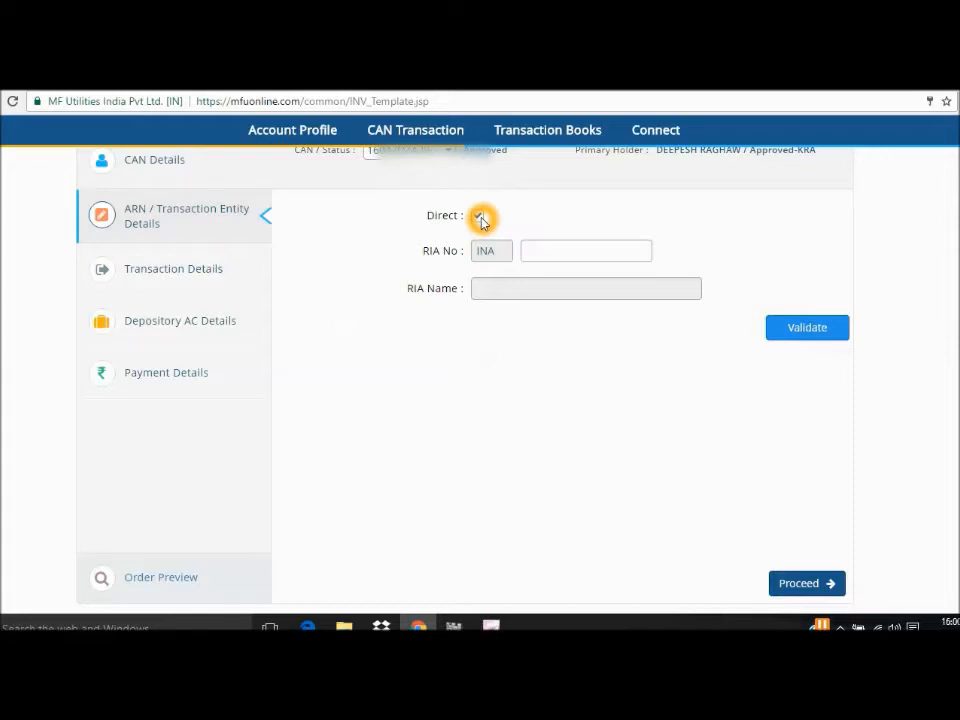
# Leave the RIA number blank, keep Direct enabled and proceed to the Transaction Details.
pyautogui.click(550, 251)
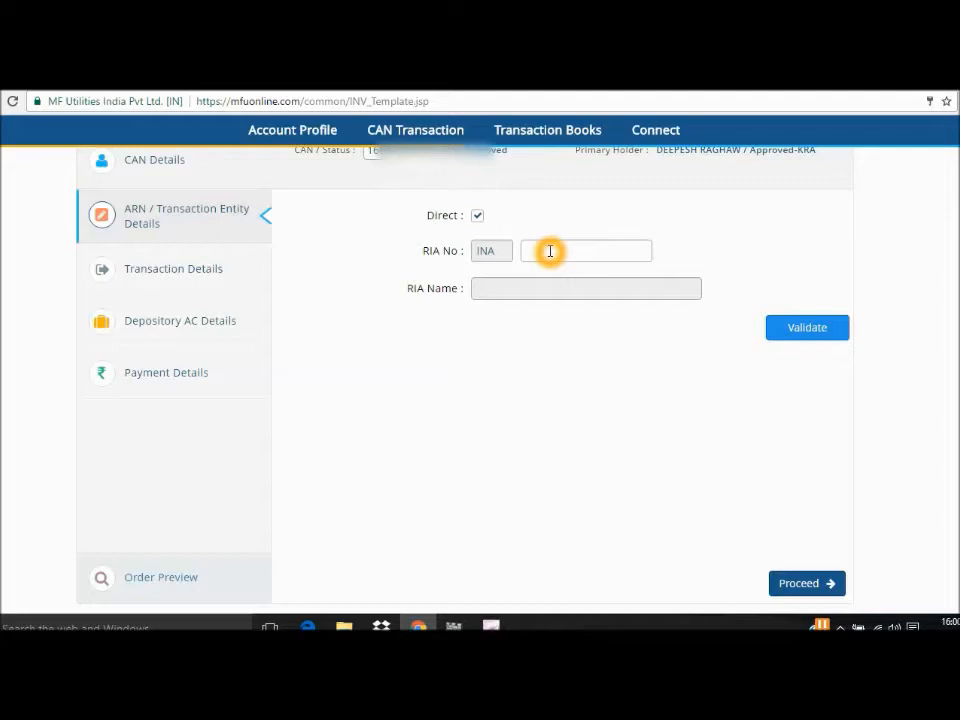
pyautogui.click(550, 251)
pyautogui.click(523, 248)
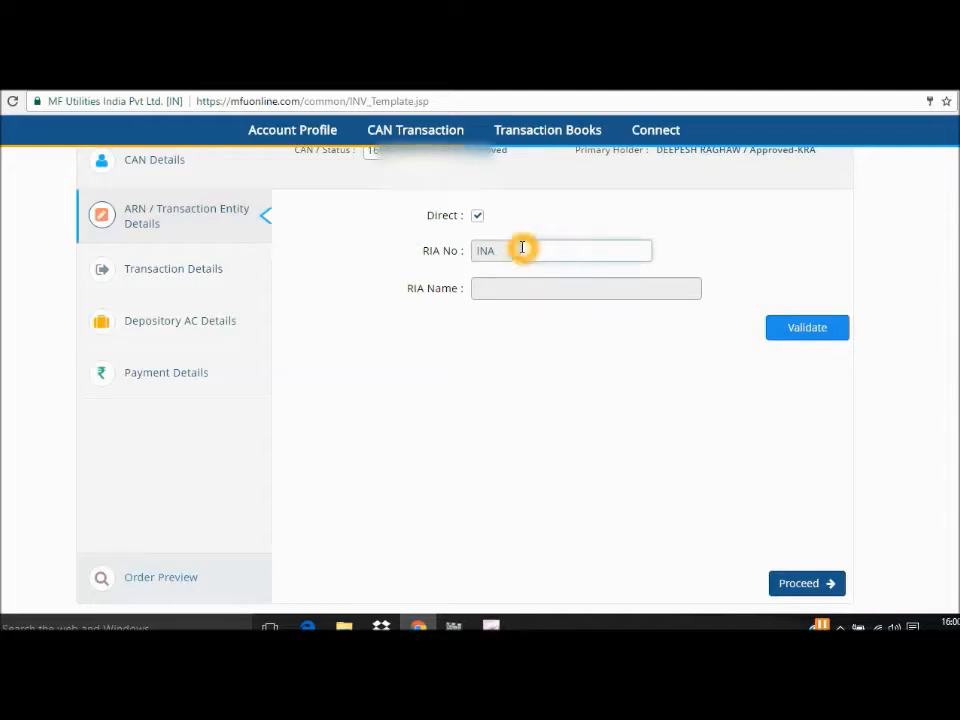
pyautogui.click(584, 253)
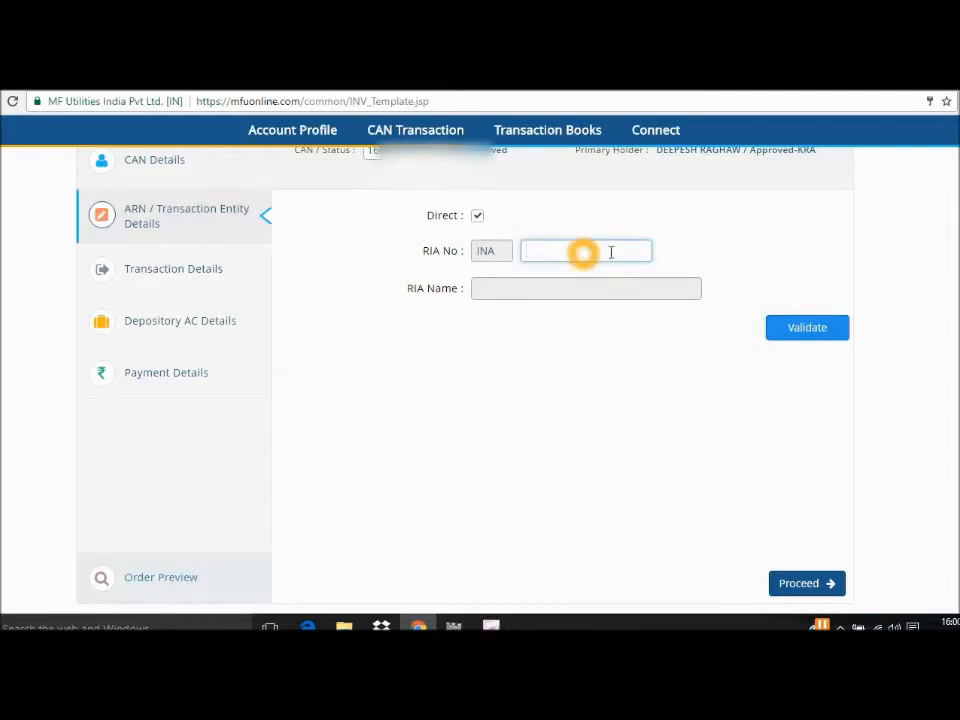
pyautogui.click(510, 249)
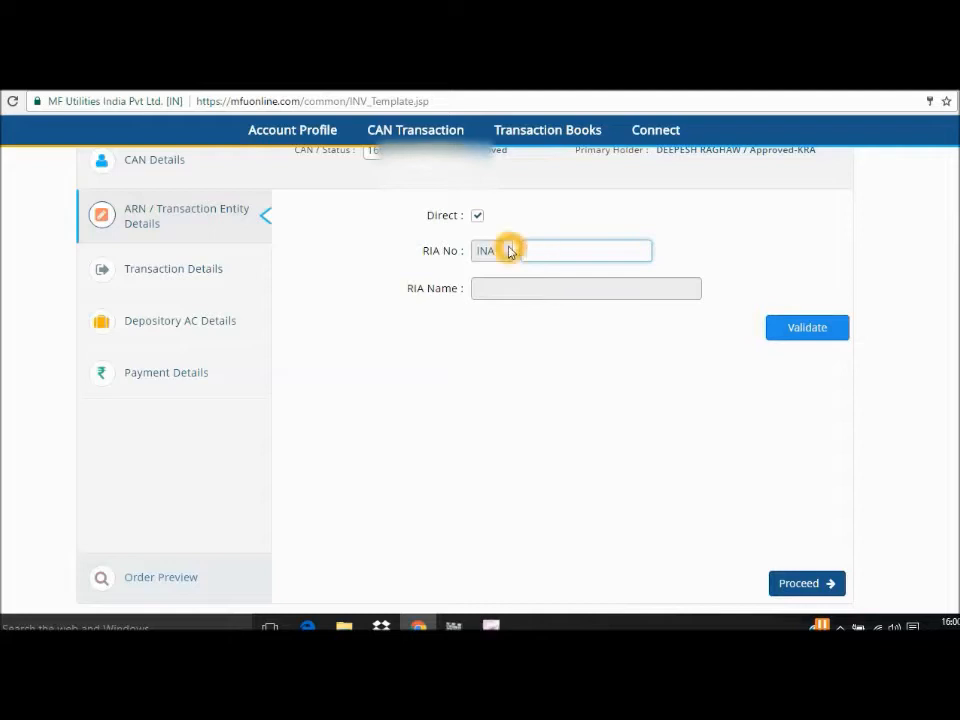
pyautogui.click(814, 592)
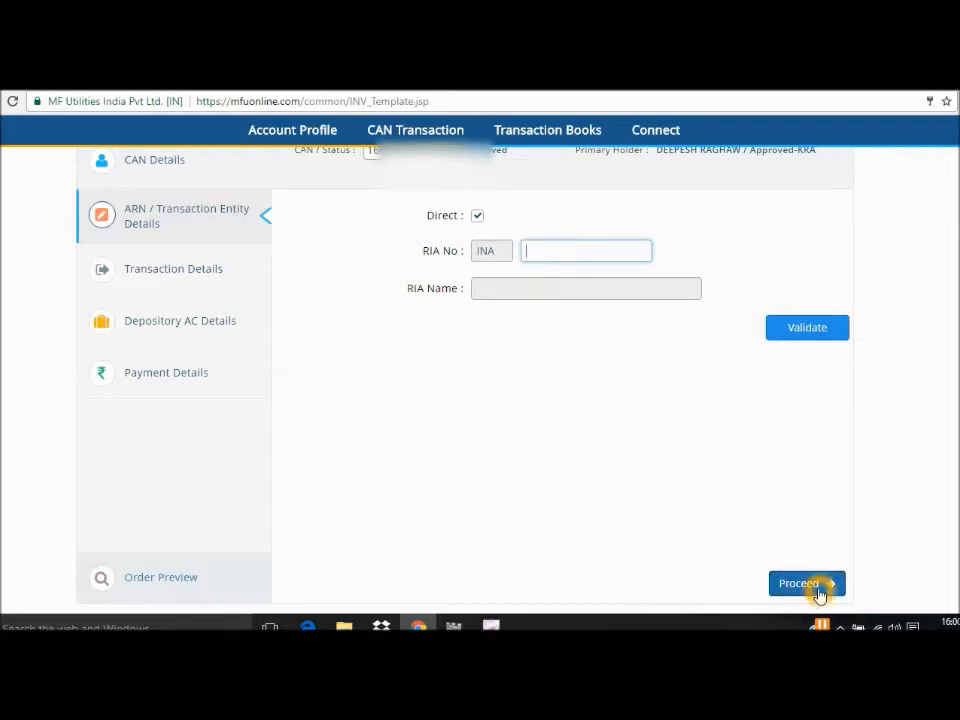
pyautogui.click(477, 217)
pyautogui.click(478, 218)
pyautogui.click(788, 585)
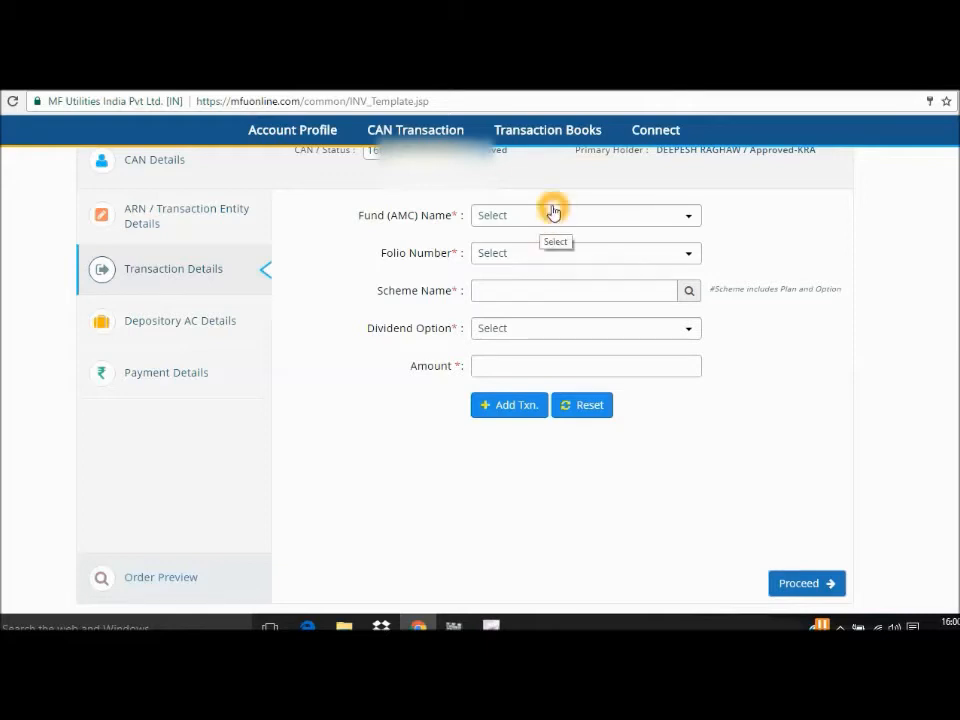
# Choose AXIS as the fund (AMC) and New as the folio number.
pyautogui.click(551, 222)
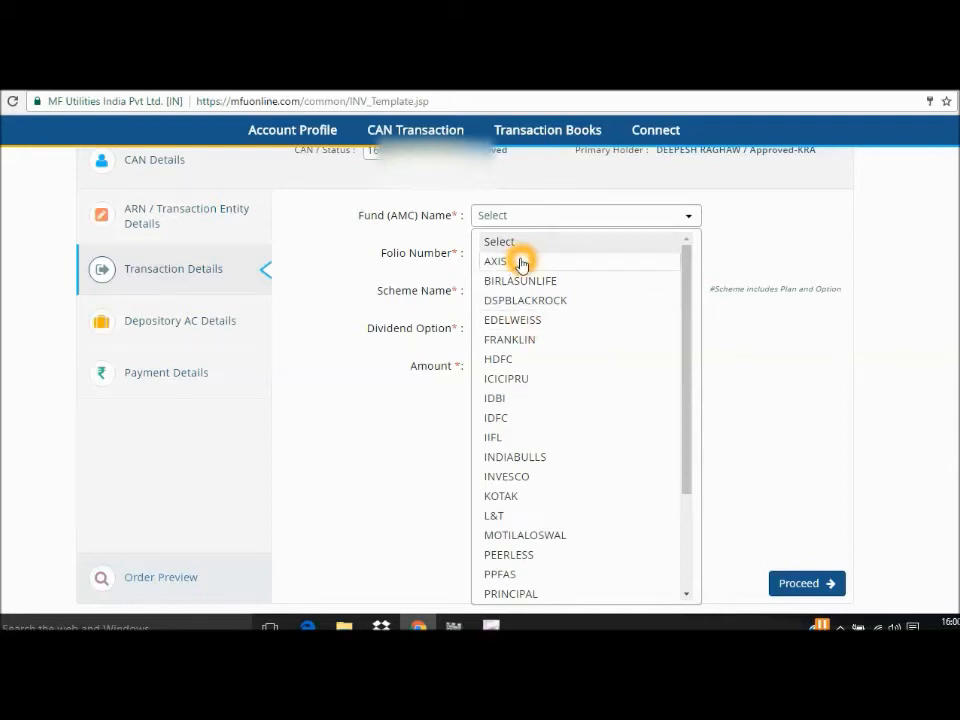
pyautogui.click(521, 263)
pyautogui.click(538, 255)
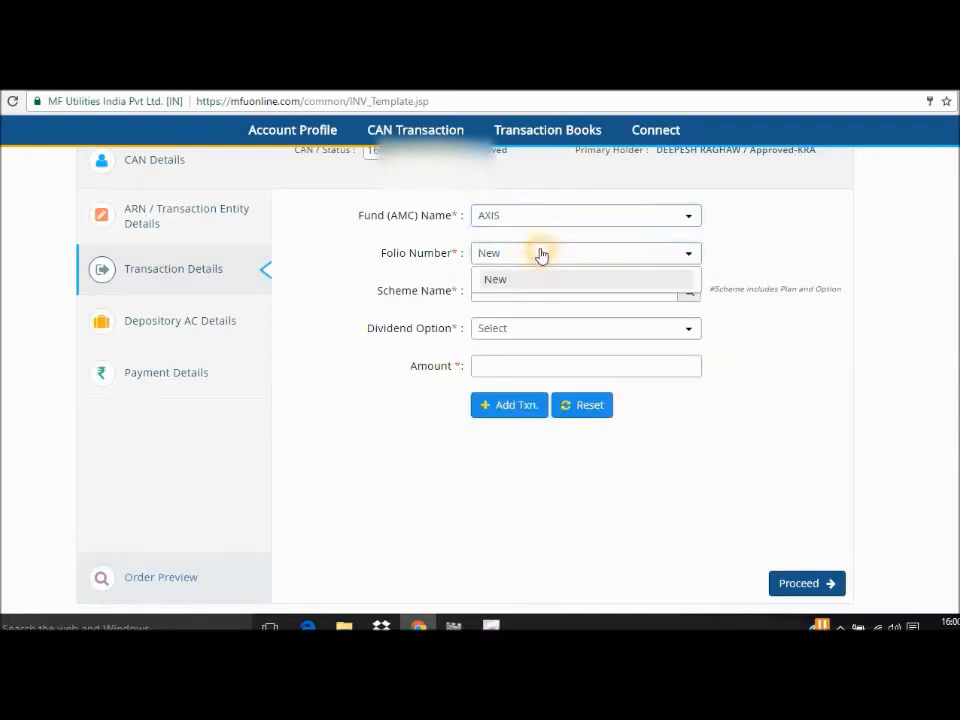
pyautogui.click(526, 274)
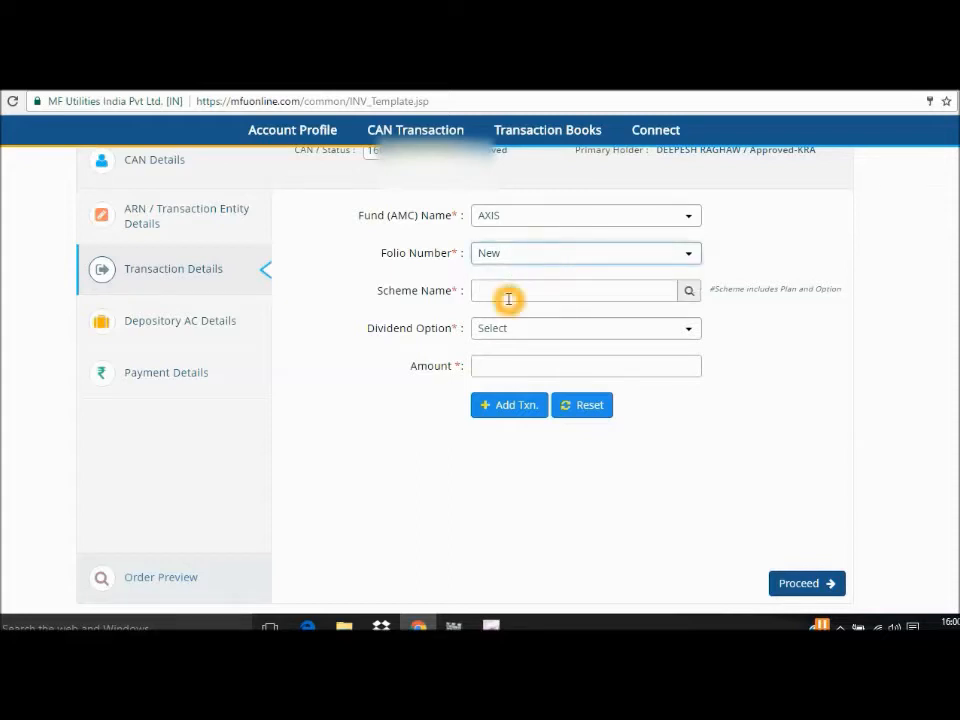
pyautogui.click(516, 289)
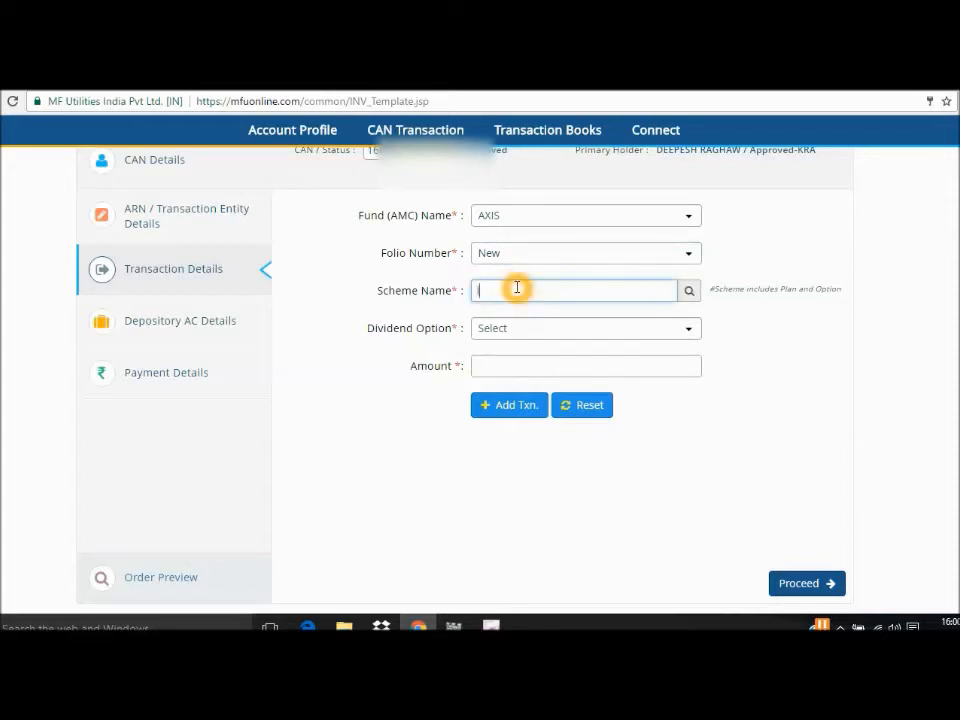
pyautogui.write('long')
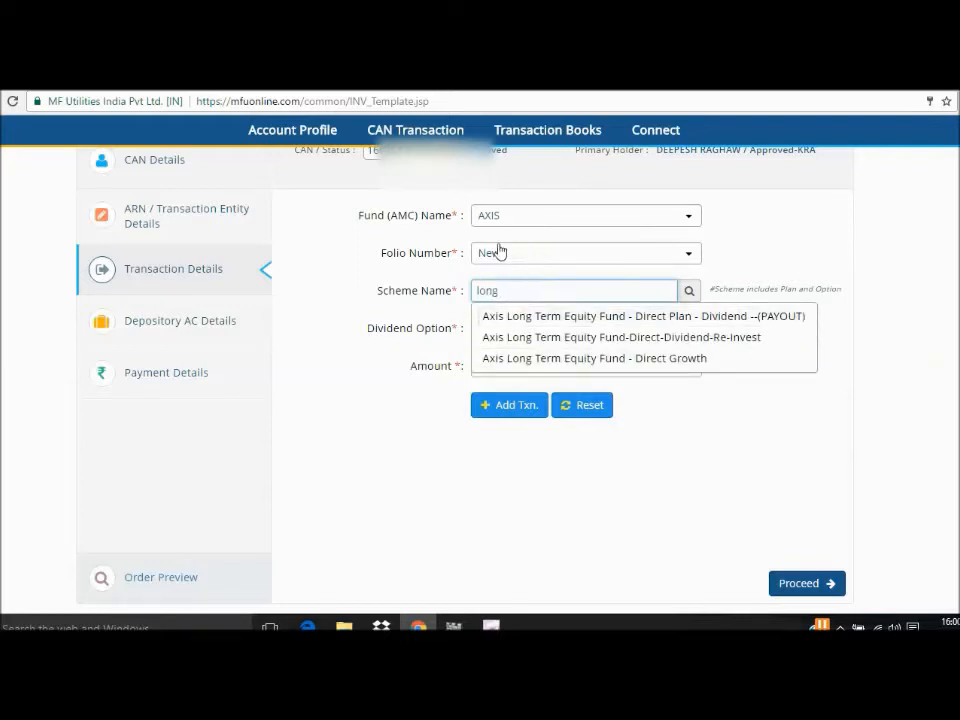
pyautogui.click(675, 253)
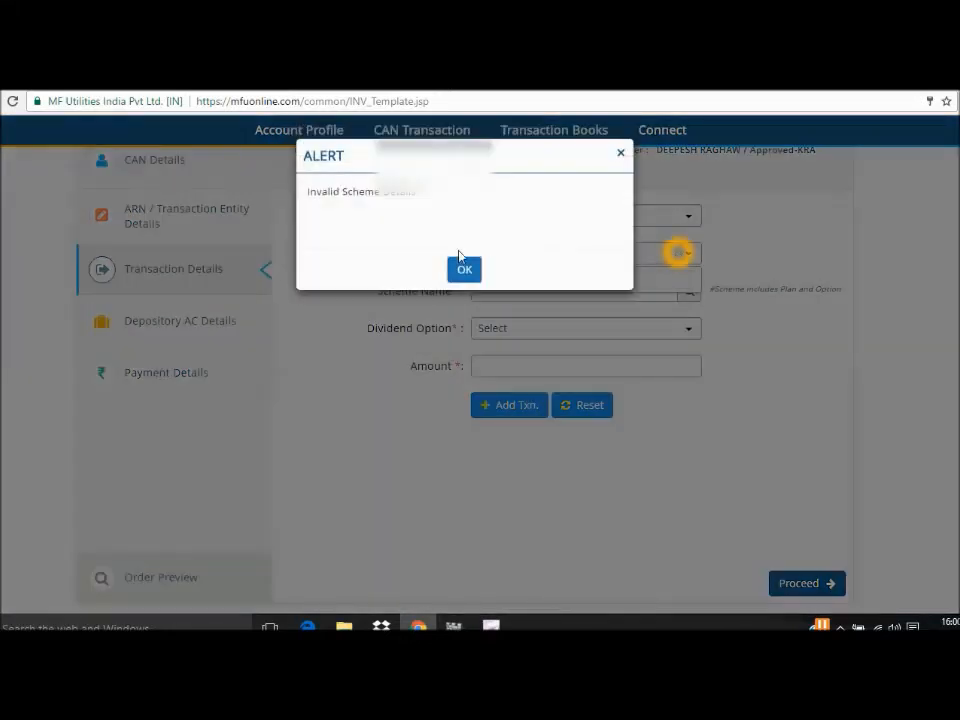
pyautogui.click(463, 272)
pyautogui.click(688, 258)
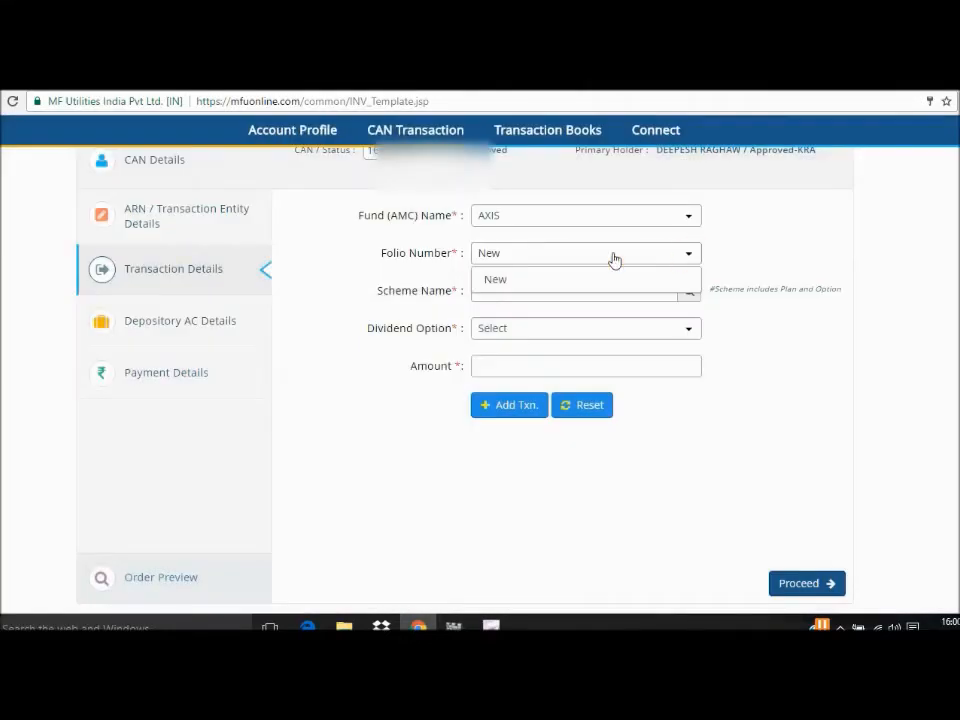
pyautogui.click(355, 255)
# Search schemes for "long", choose Axis Long Term Equity Fund - Direct Growth and set the dividend option to Not-Applicable.
pyautogui.click(529, 286)
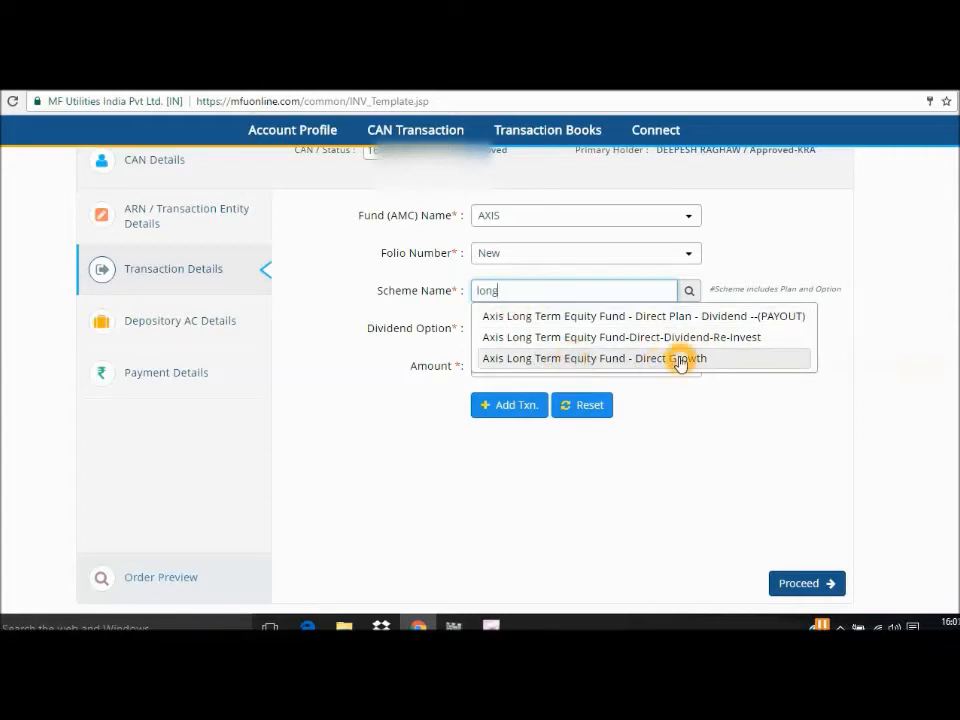
pyautogui.click(619, 360)
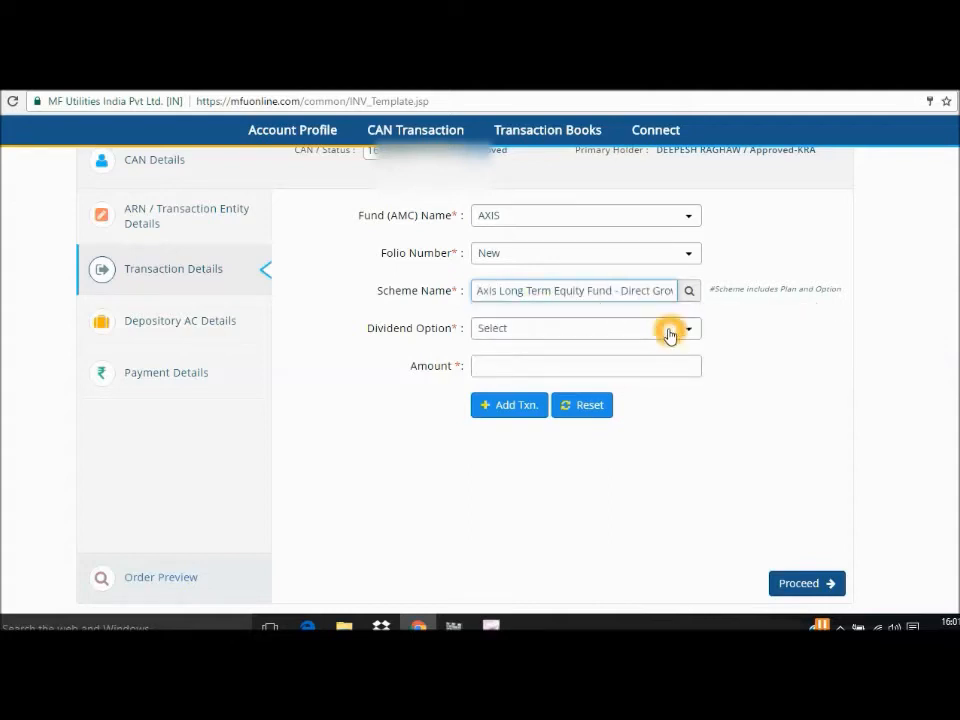
pyautogui.click(676, 332)
pyautogui.click(579, 357)
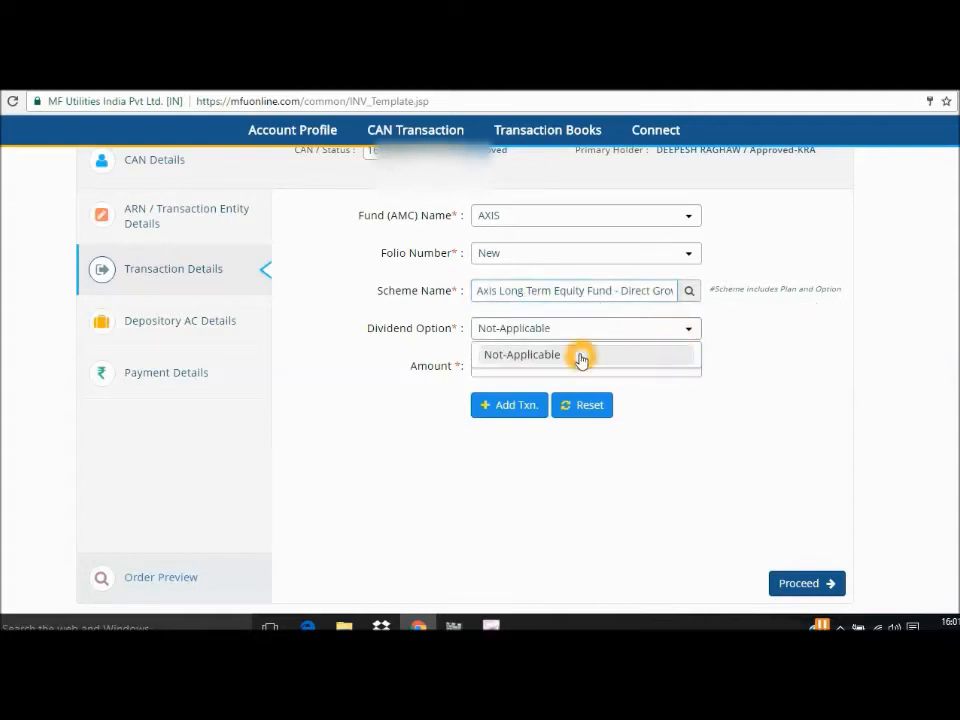
pyautogui.click(549, 357)
# Enter an amount of 5000 for the Axis scheme and add the transaction to the order.
pyautogui.click(486, 367)
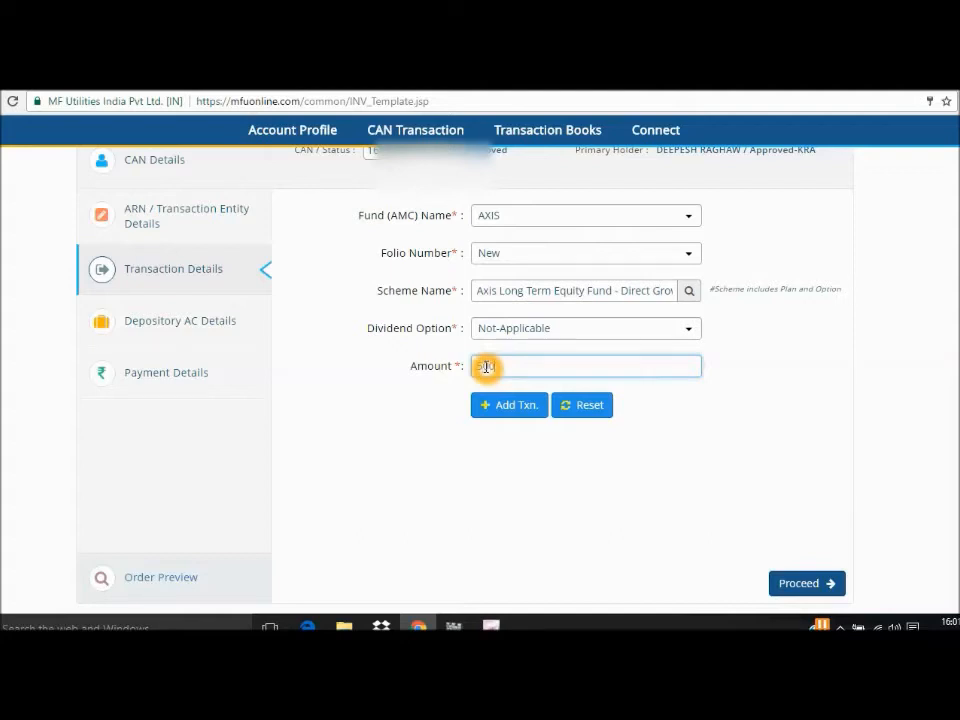
pyautogui.click(510, 410)
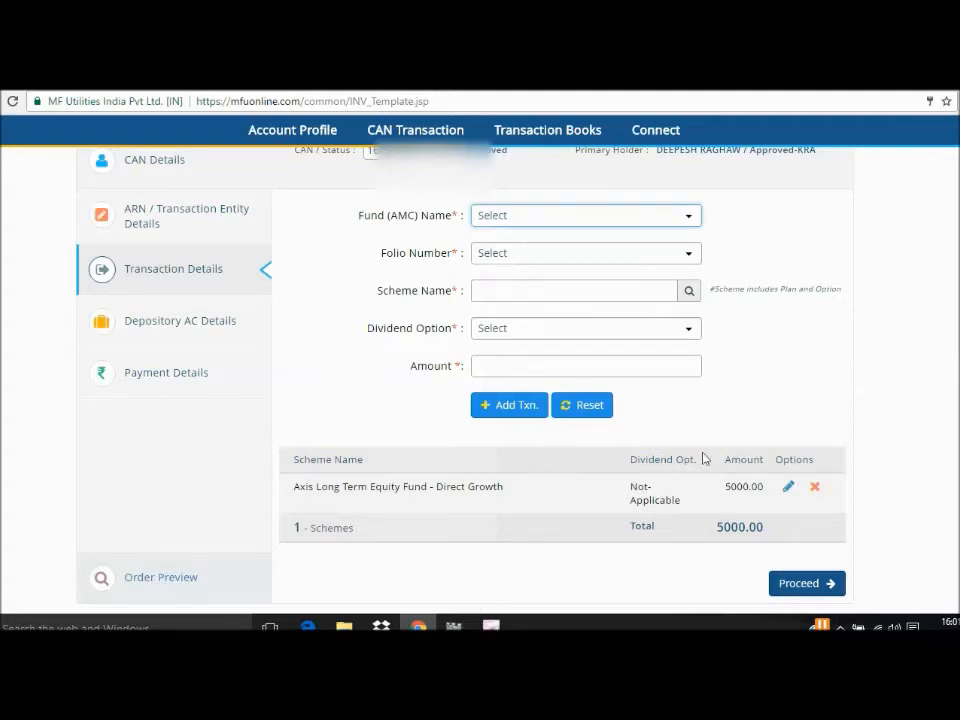
pyautogui.click(746, 352)
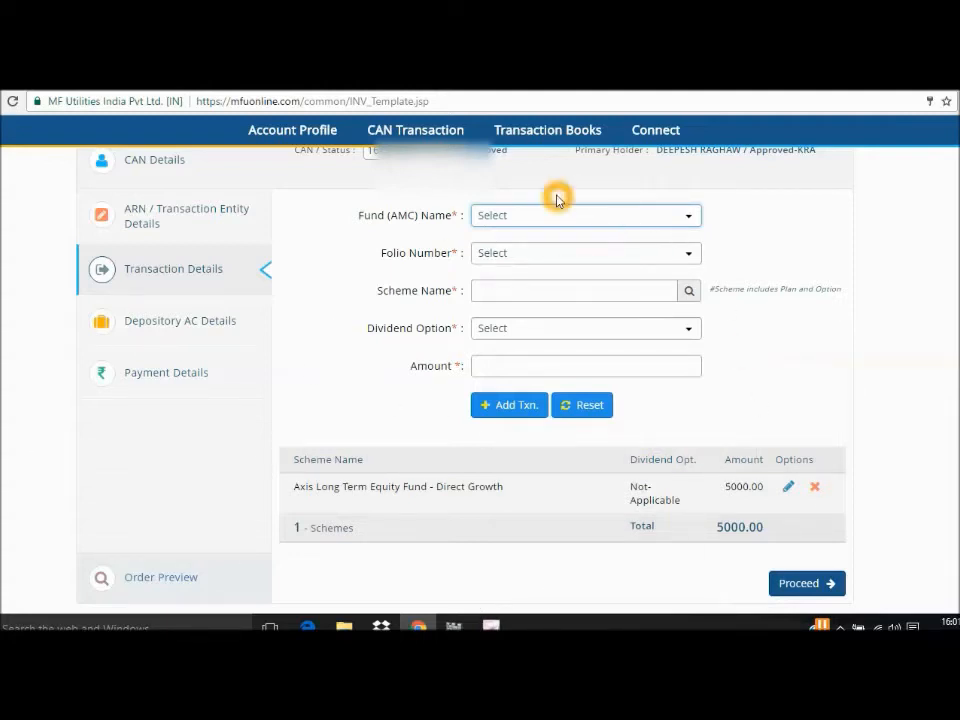
# Choose DSPBLACKROCK with its existing folio, search schemes for "micr", and select DSP BlackRock Micro Cap Fund - Direct Plan - Growth with dividend option Not-Applicable.
pyautogui.click(523, 219)
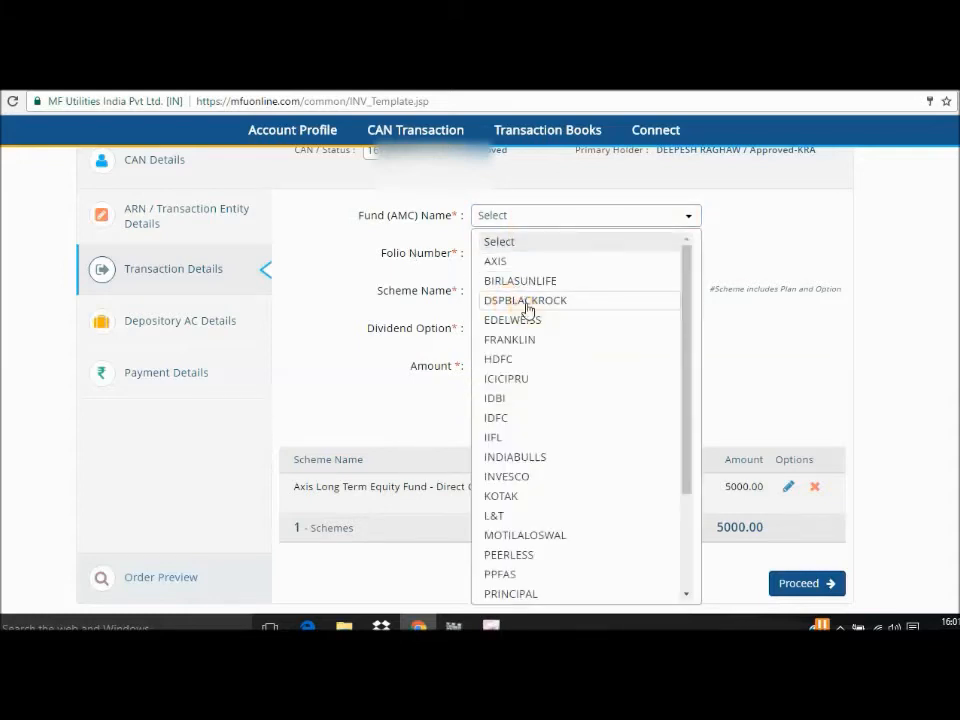
pyautogui.click(524, 302)
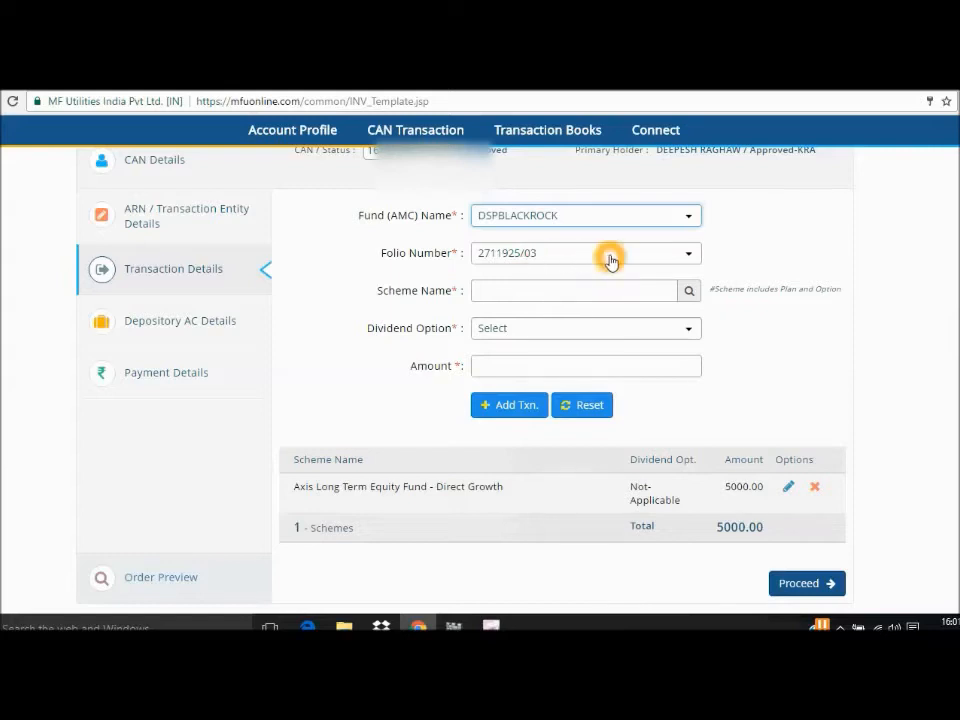
pyautogui.click(553, 295)
pyautogui.write('micr')
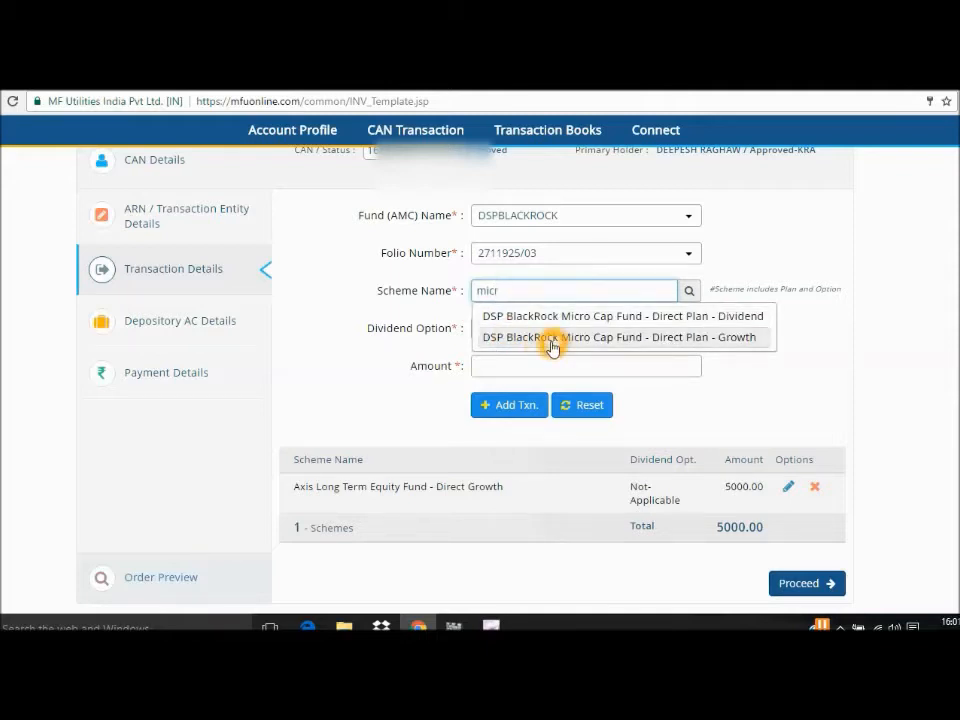
pyautogui.click(553, 340)
pyautogui.click(518, 338)
pyautogui.click(510, 358)
# Enter an amount of 6000 for the DSP BlackRock scheme and add the transaction to the order.
pyautogui.click(494, 366)
pyautogui.write('60')
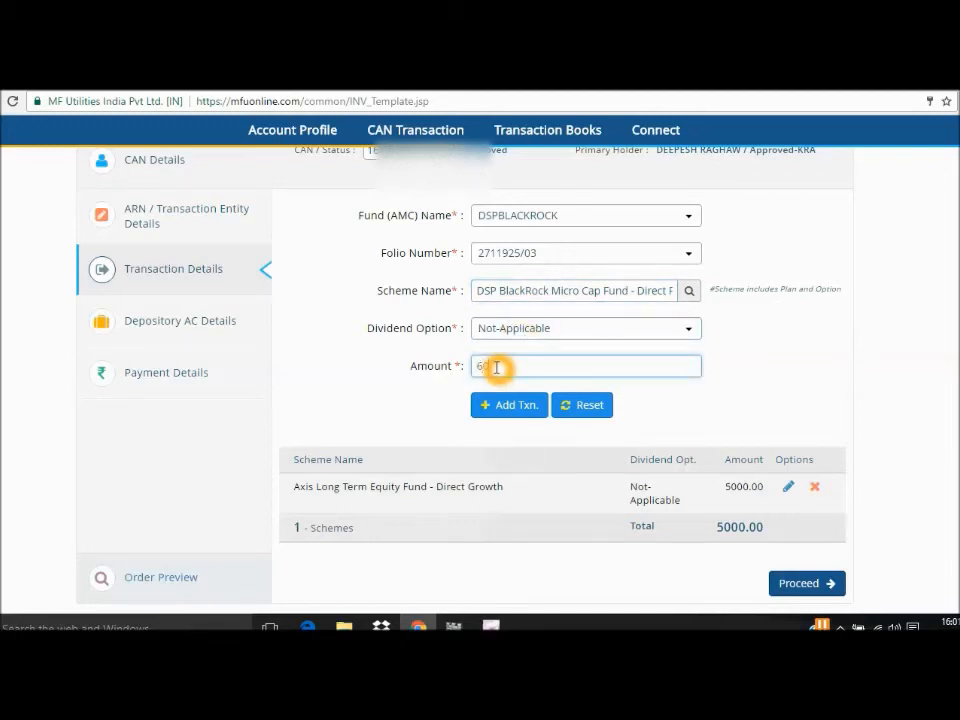
pyautogui.write('00')
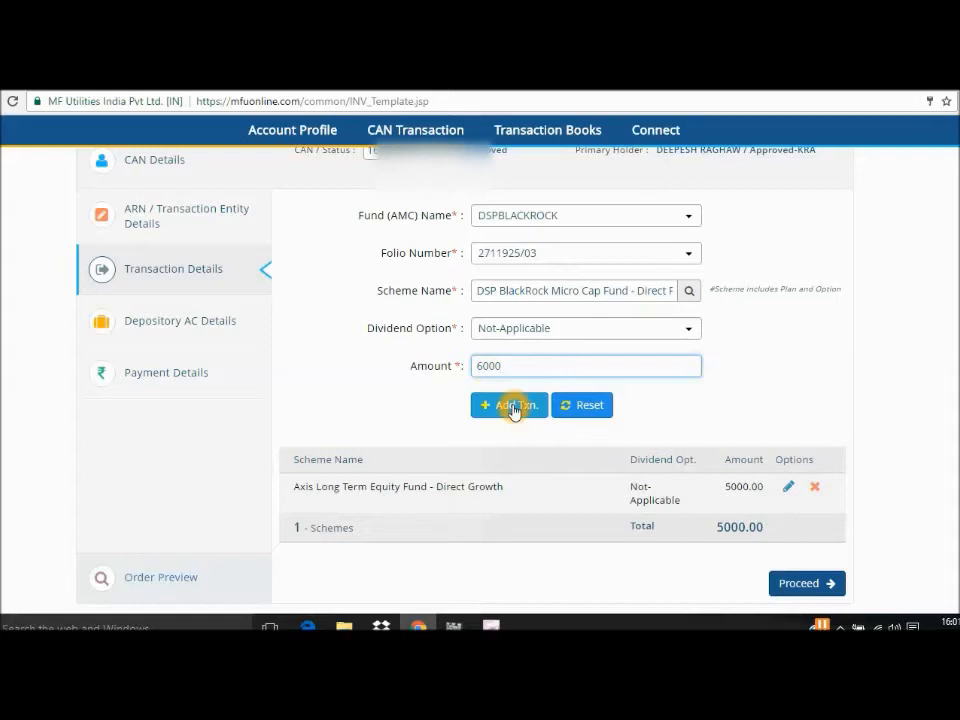
pyautogui.click(513, 406)
# Proceed from the Transaction Details to the Depository AC Details.
pyautogui.scroll(-2, 805, 420)
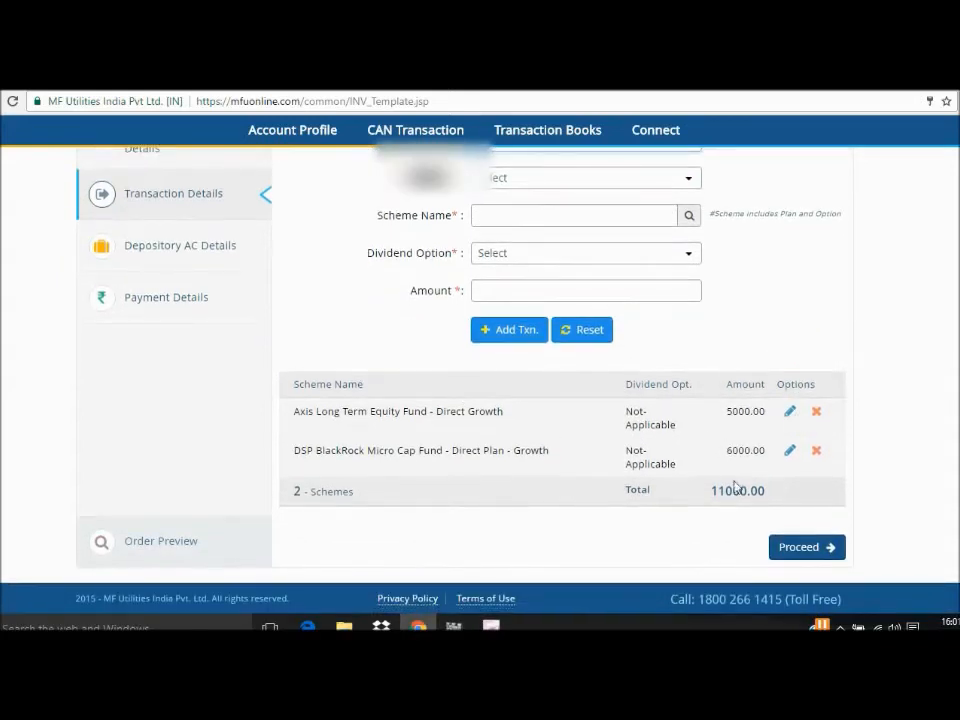
pyautogui.click(500, 330)
pyautogui.click(803, 548)
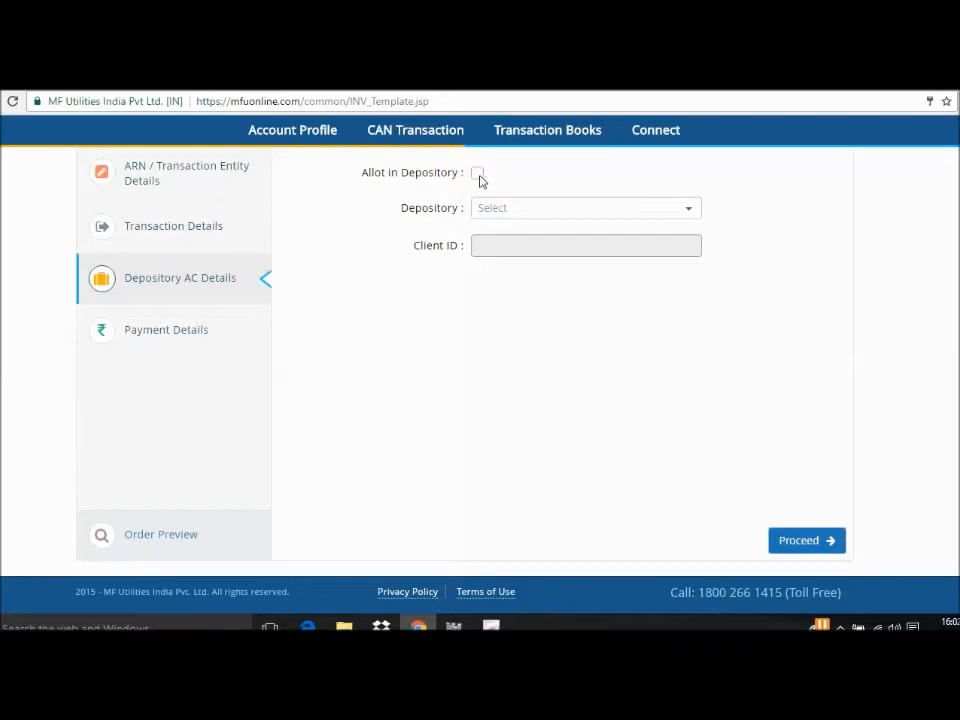
pyautogui.click(479, 174)
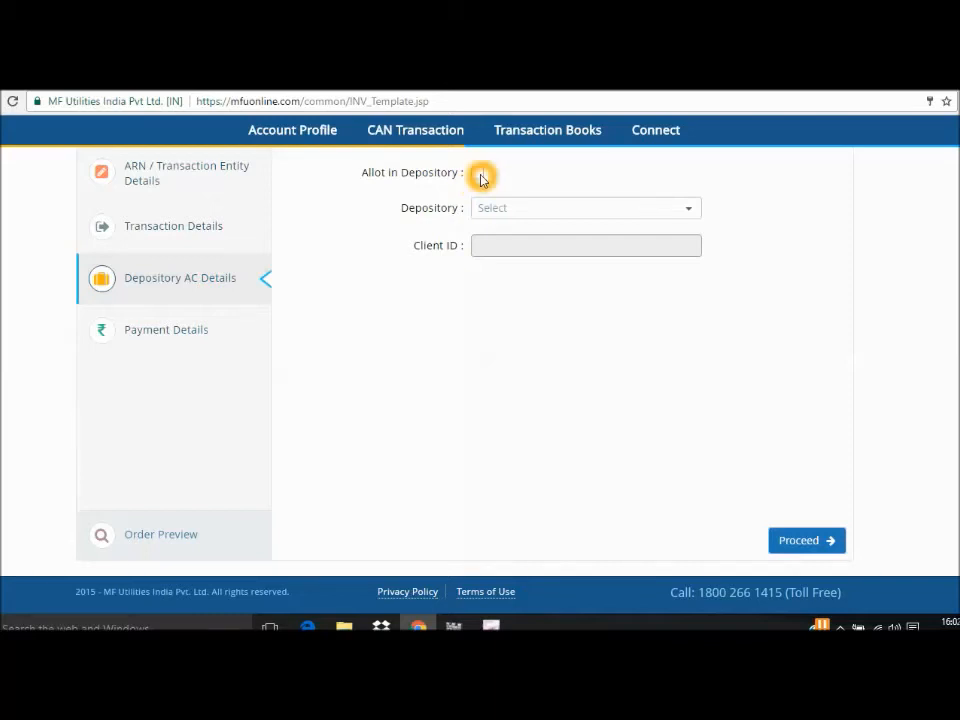
pyautogui.click(481, 176)
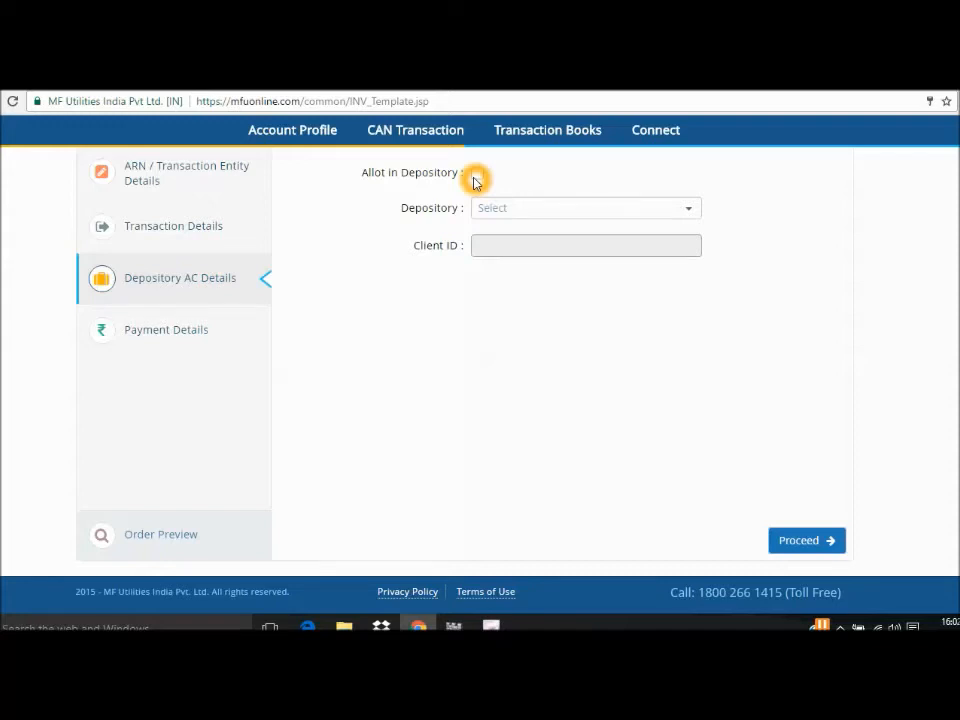
pyautogui.click(477, 174)
pyautogui.click(514, 207)
pyautogui.click(512, 208)
pyautogui.click(477, 173)
# Proceed to the Payment Details with Allot in Depository left off and set the payment type to PayEezz.
pyautogui.click(810, 545)
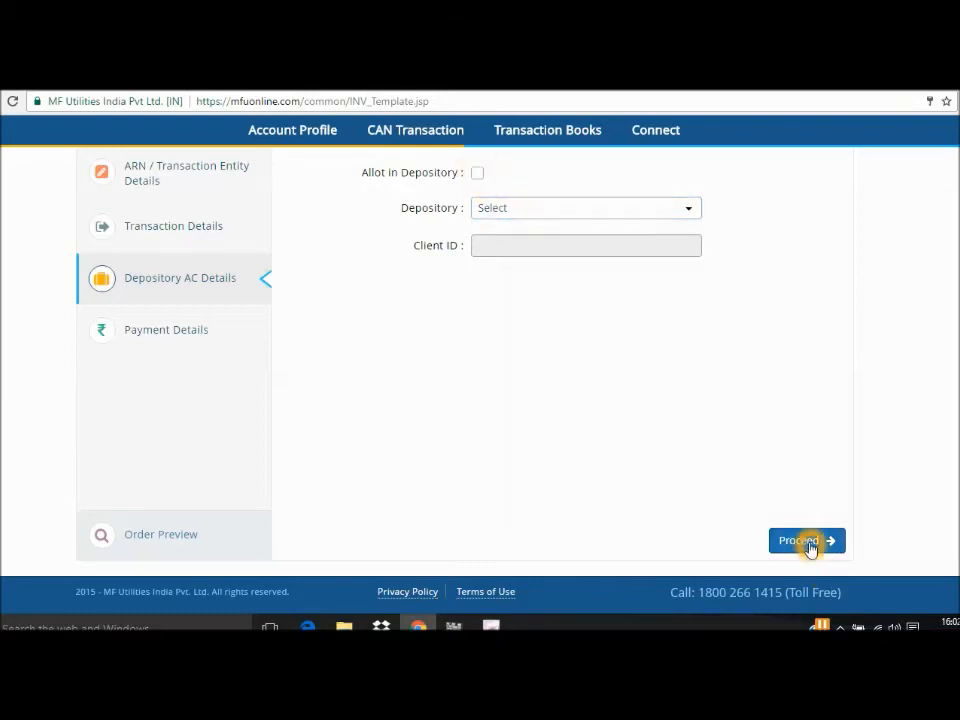
pyautogui.click(560, 172)
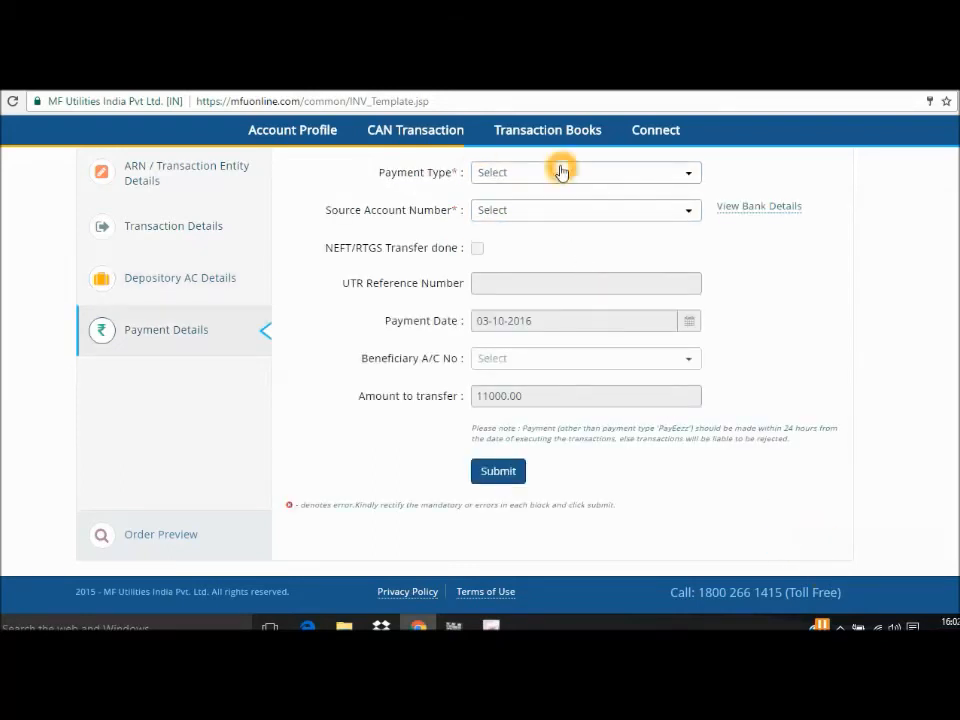
pyautogui.click(568, 176)
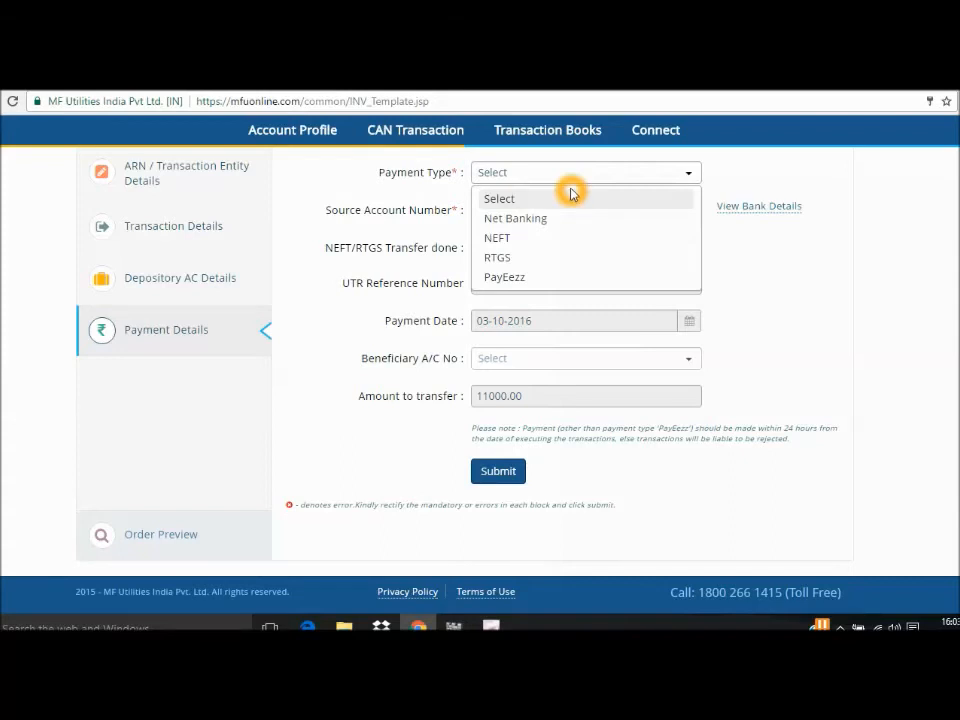
pyautogui.click(507, 280)
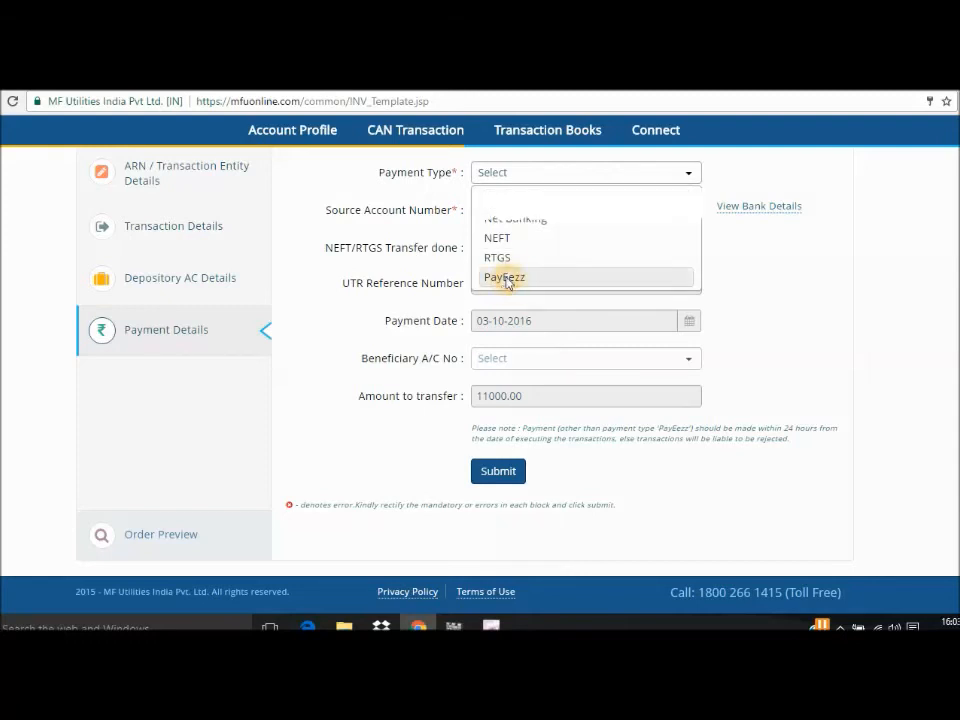
pyautogui.click(507, 280)
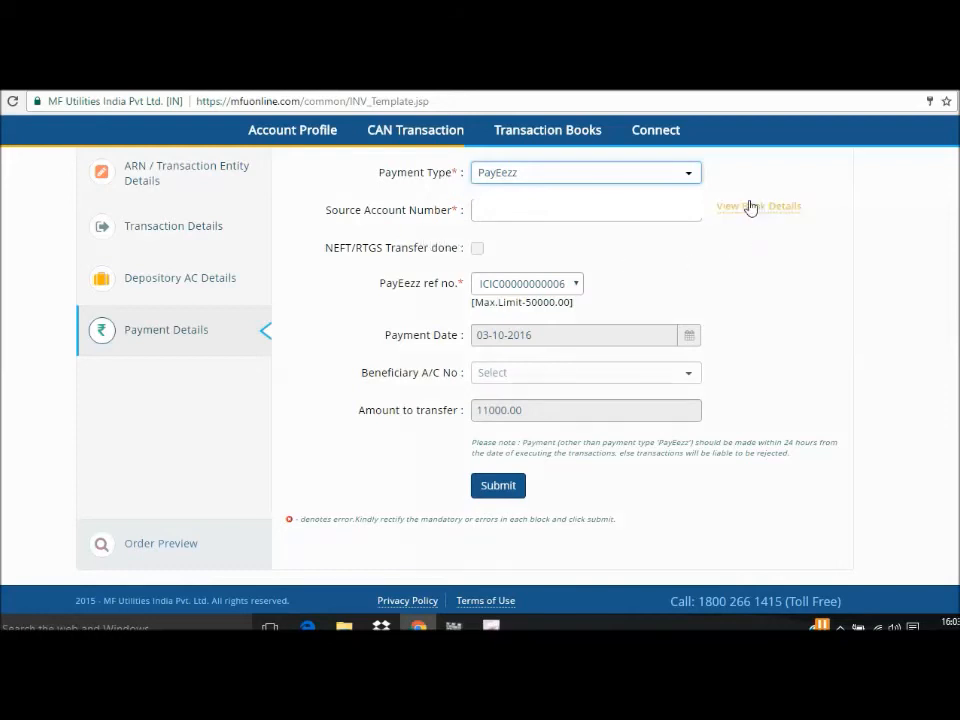
# Check the source bank details and the PayEezz reference number, and submit the payment details.
pyautogui.click(455, 203)
pyautogui.click(455, 217)
pyautogui.click(686, 162)
pyautogui.click(577, 288)
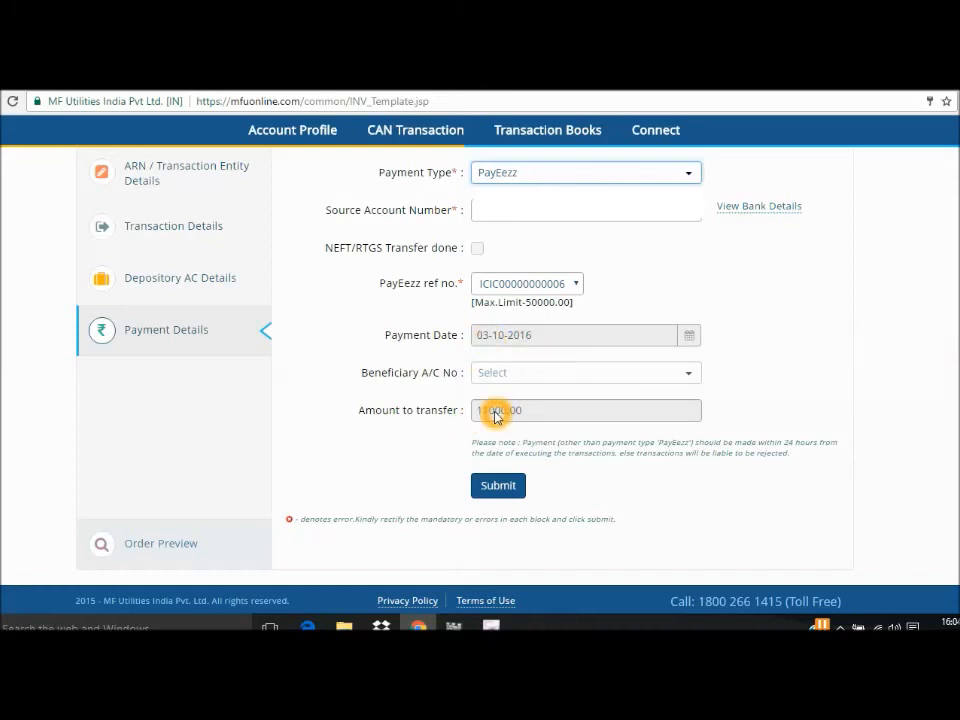
pyautogui.click(506, 487)
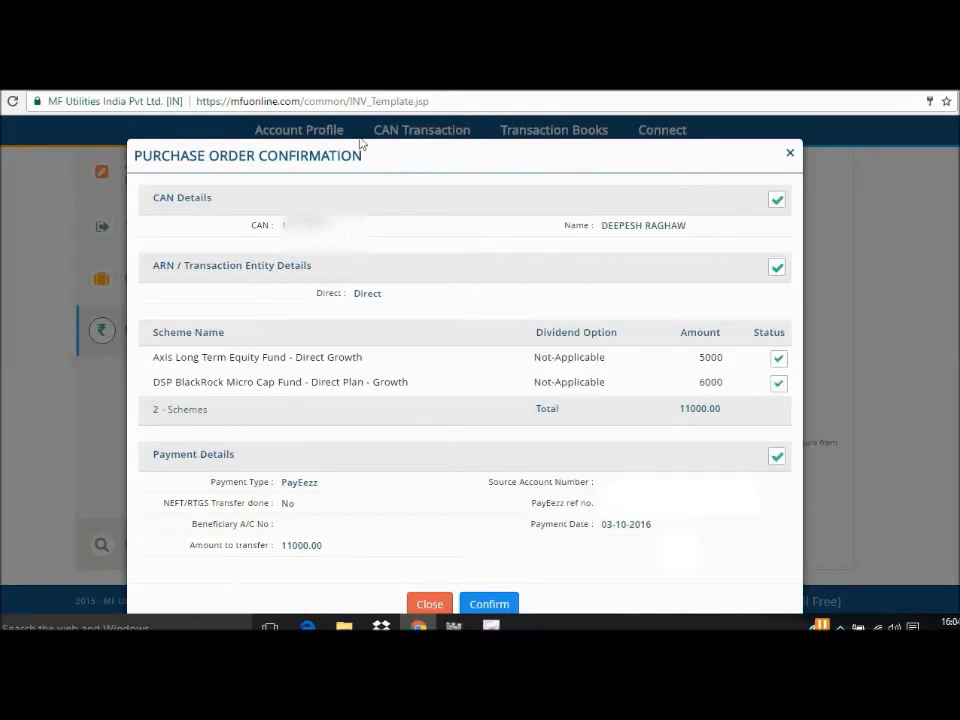
# Review the CAN, scheme, amount and payment details in the Purchase Order Confirmation and close it without confirming the order.
pyautogui.click(246, 242)
pyautogui.click(621, 250)
pyautogui.click(312, 356)
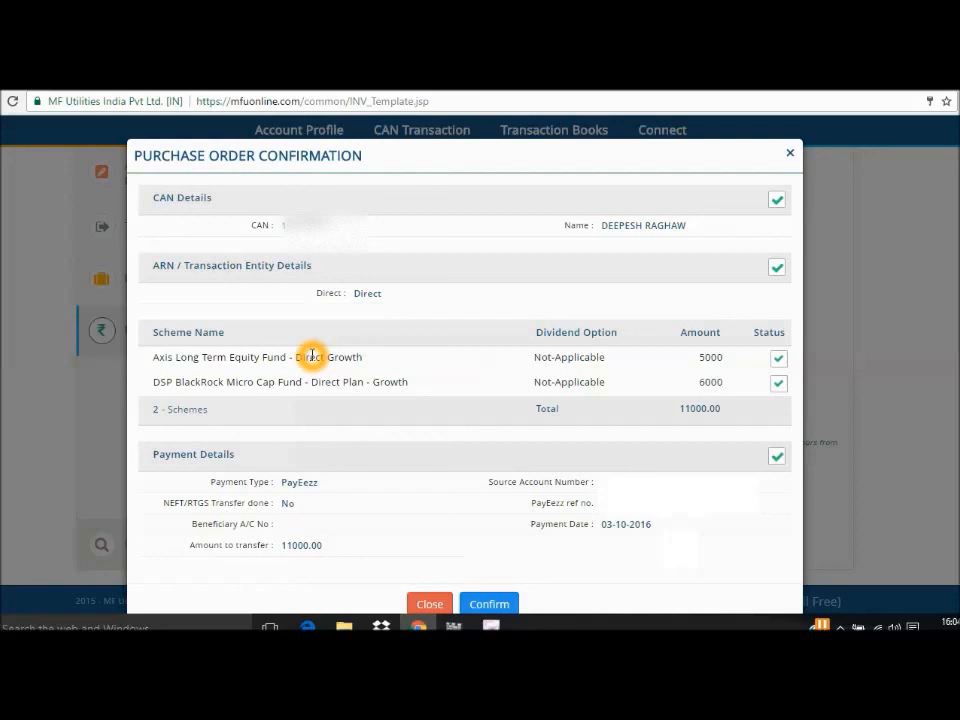
pyautogui.click(315, 383)
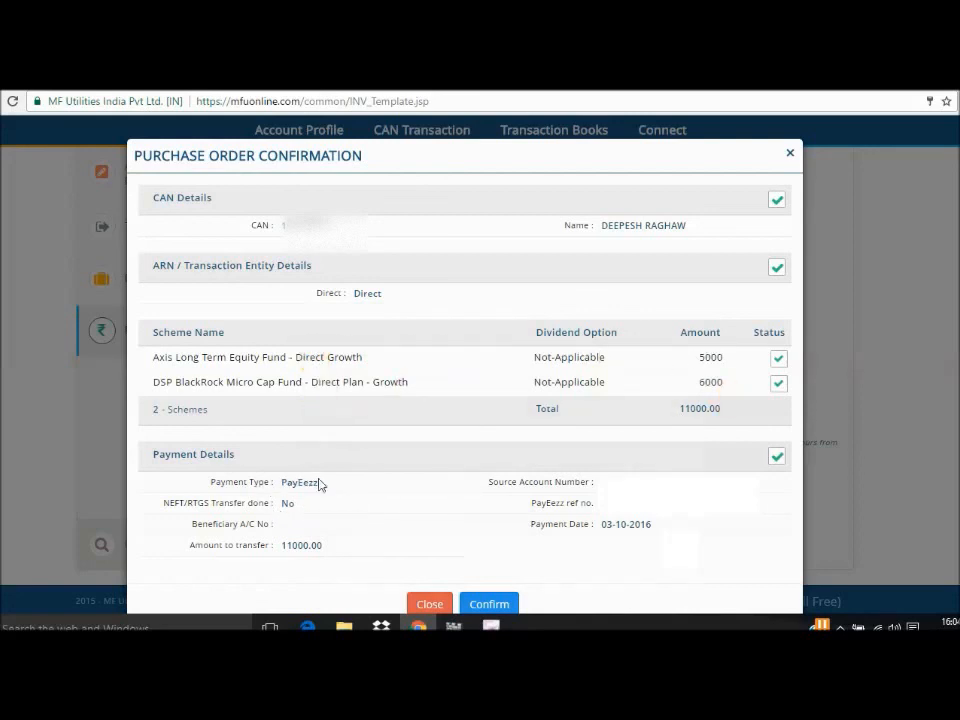
pyautogui.click(285, 544)
pyautogui.click(650, 523)
pyautogui.click(643, 475)
pyautogui.click(475, 507)
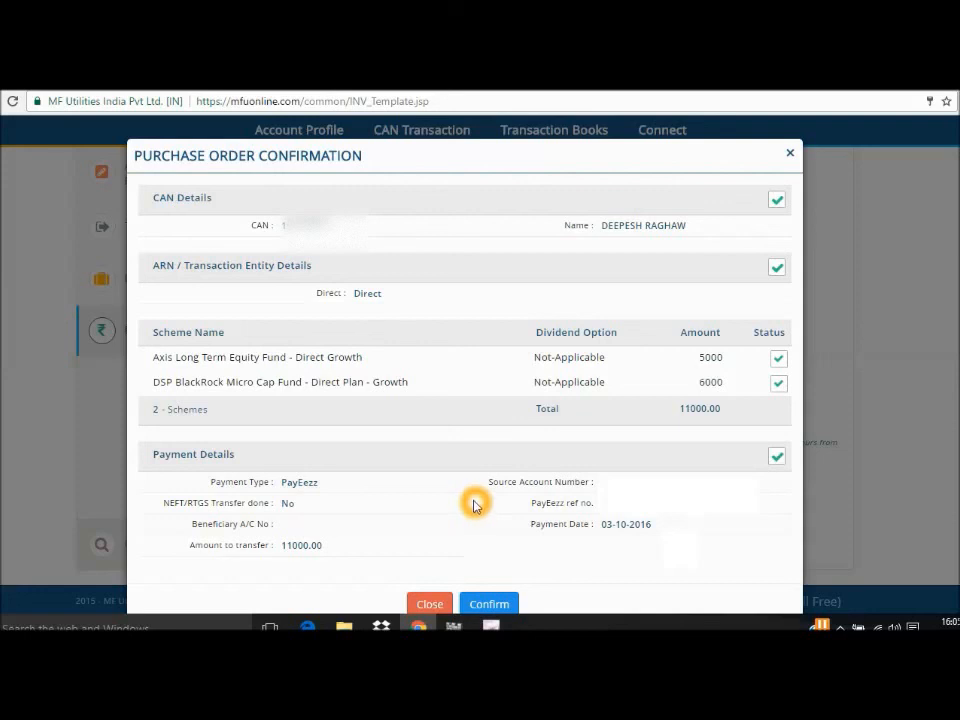
pyautogui.click(432, 605)
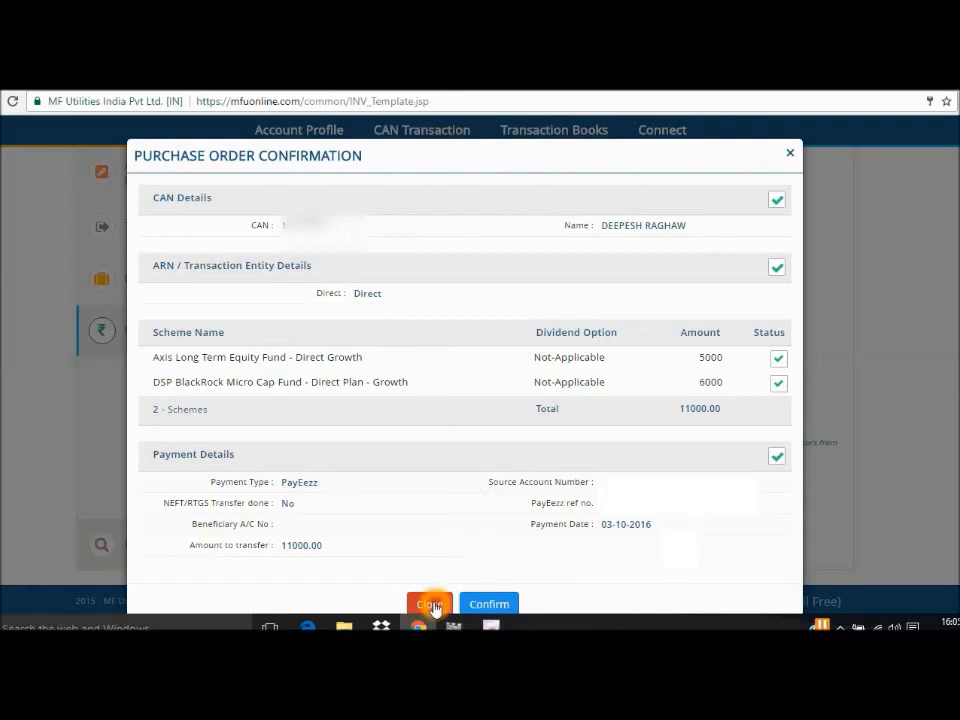